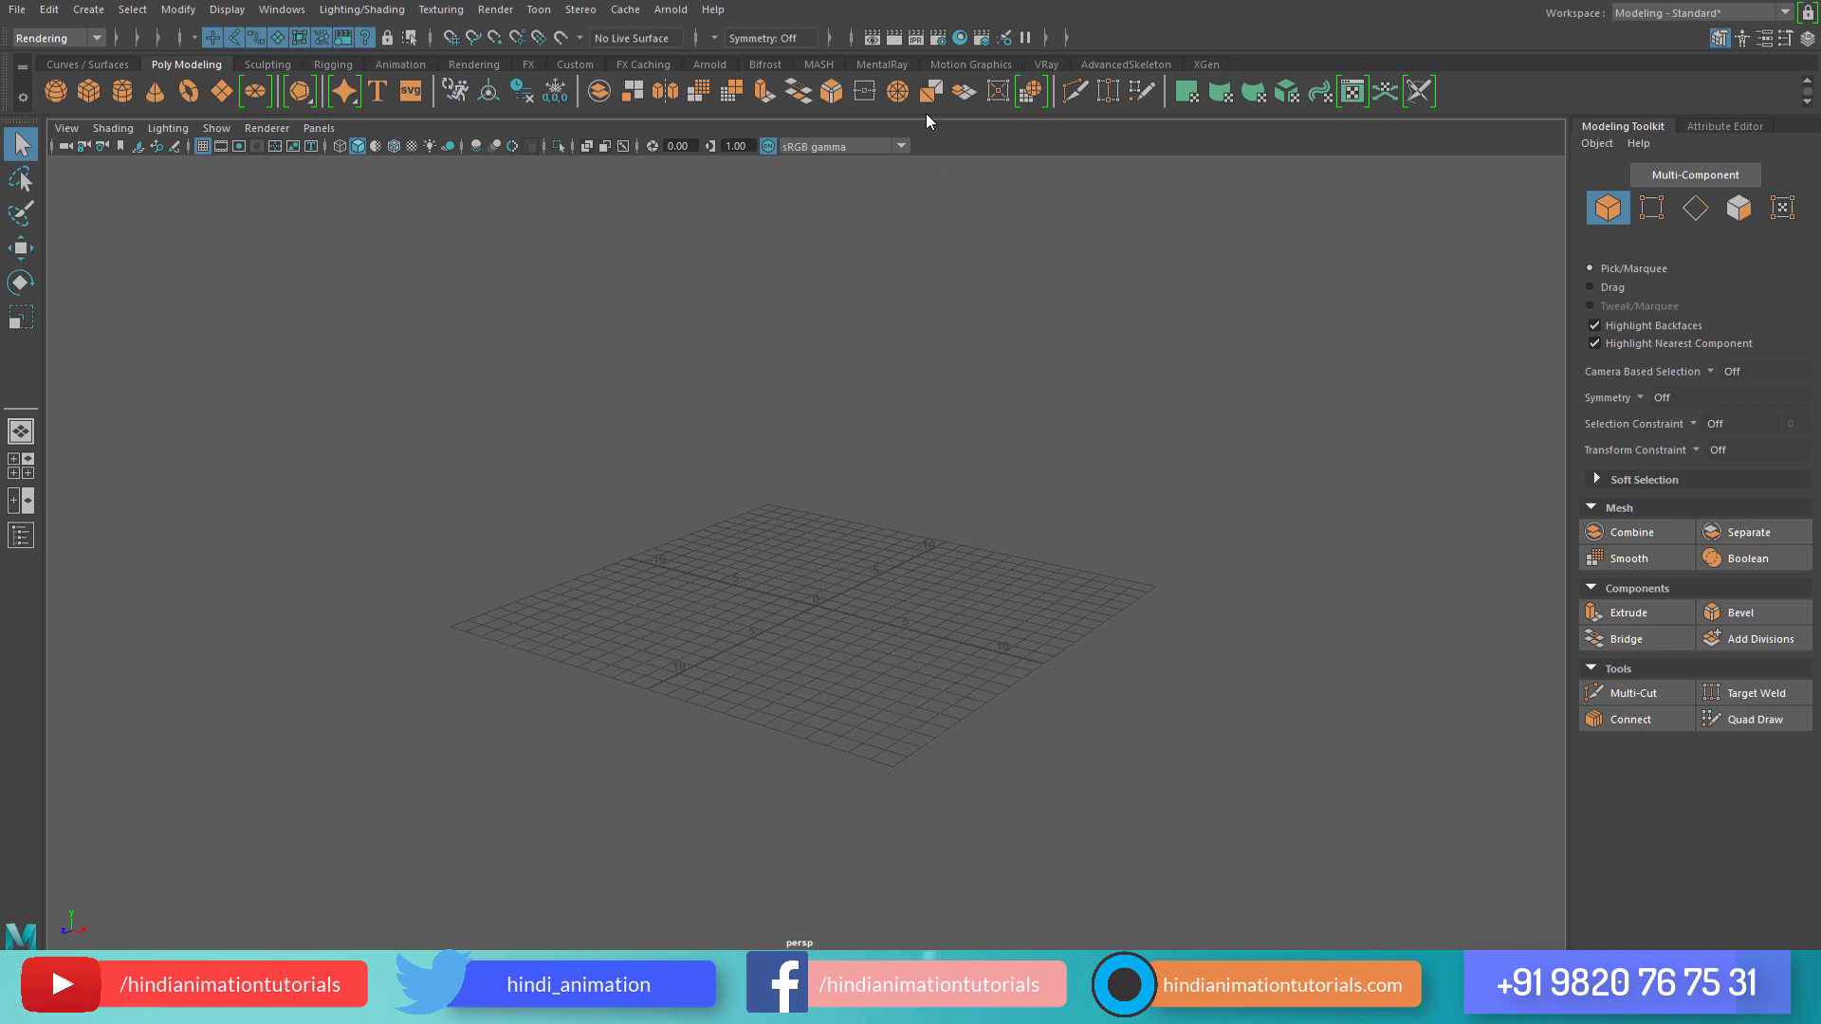
- Open Render Settings and keep Maya Software as the renderer, verified under Render > Render Using
left_click(927, 36)
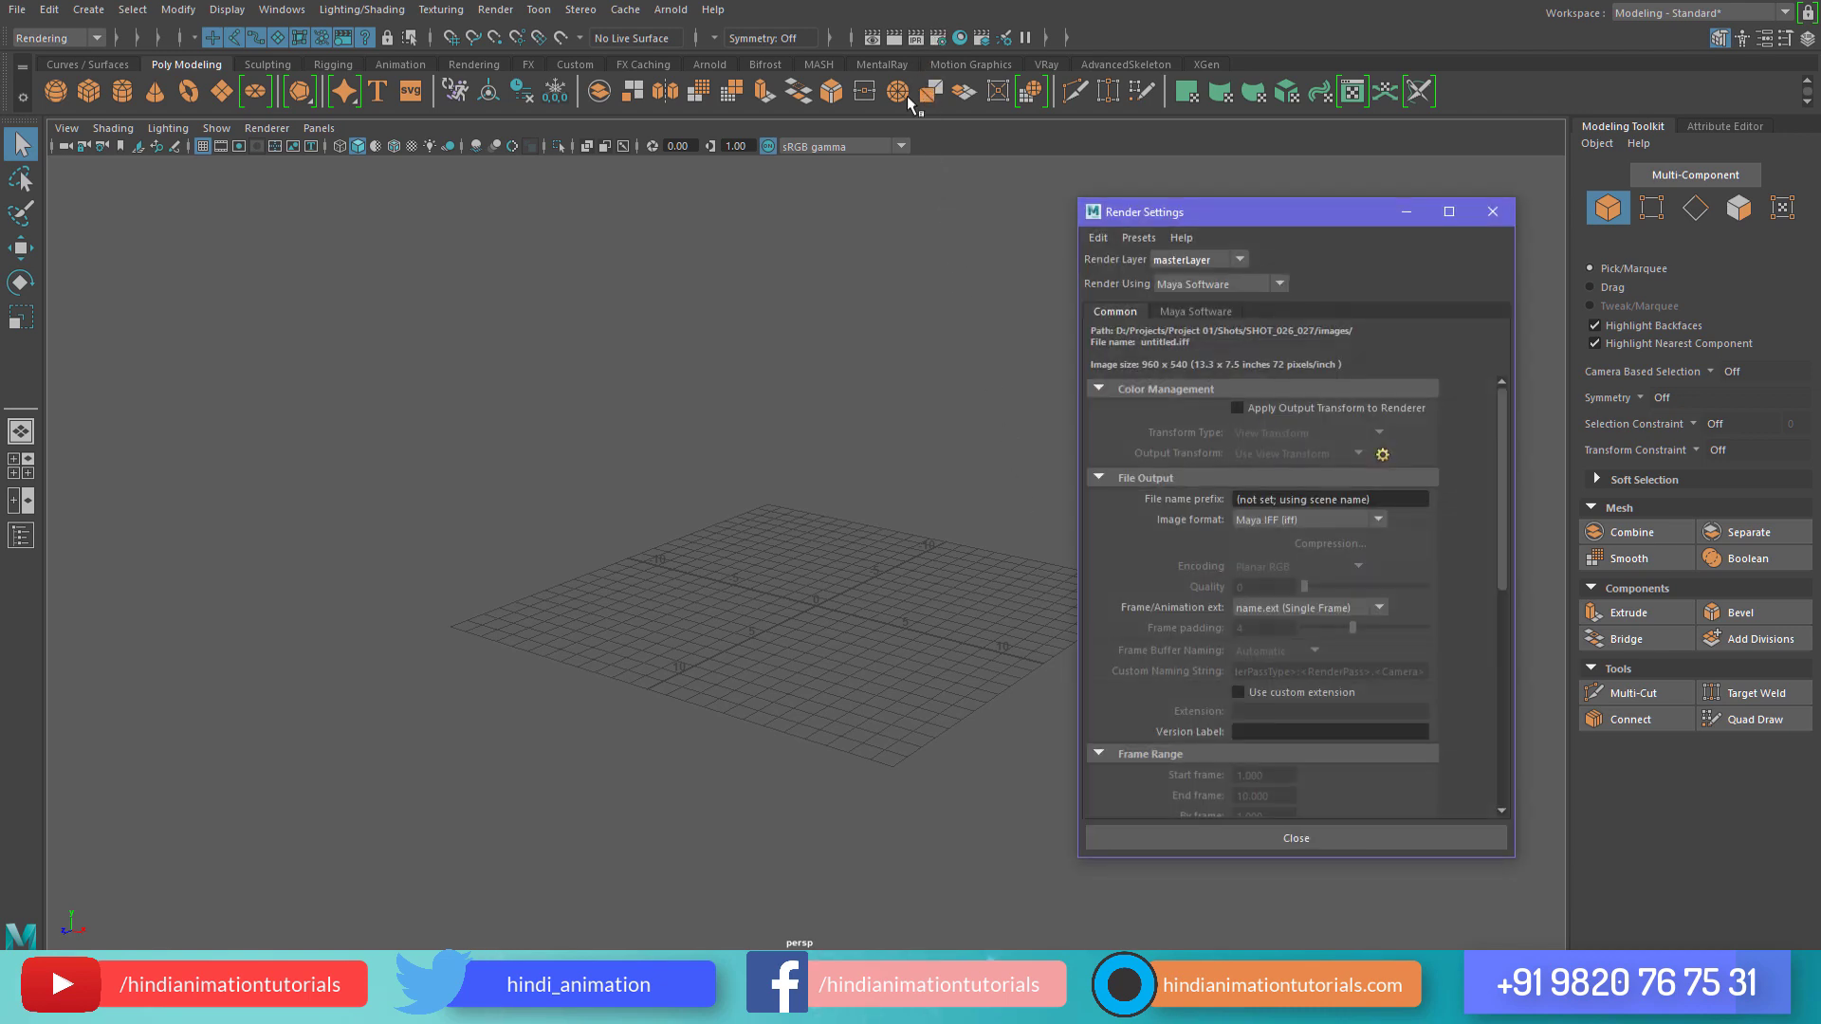
left_click(1188, 283)
left_click(1199, 307)
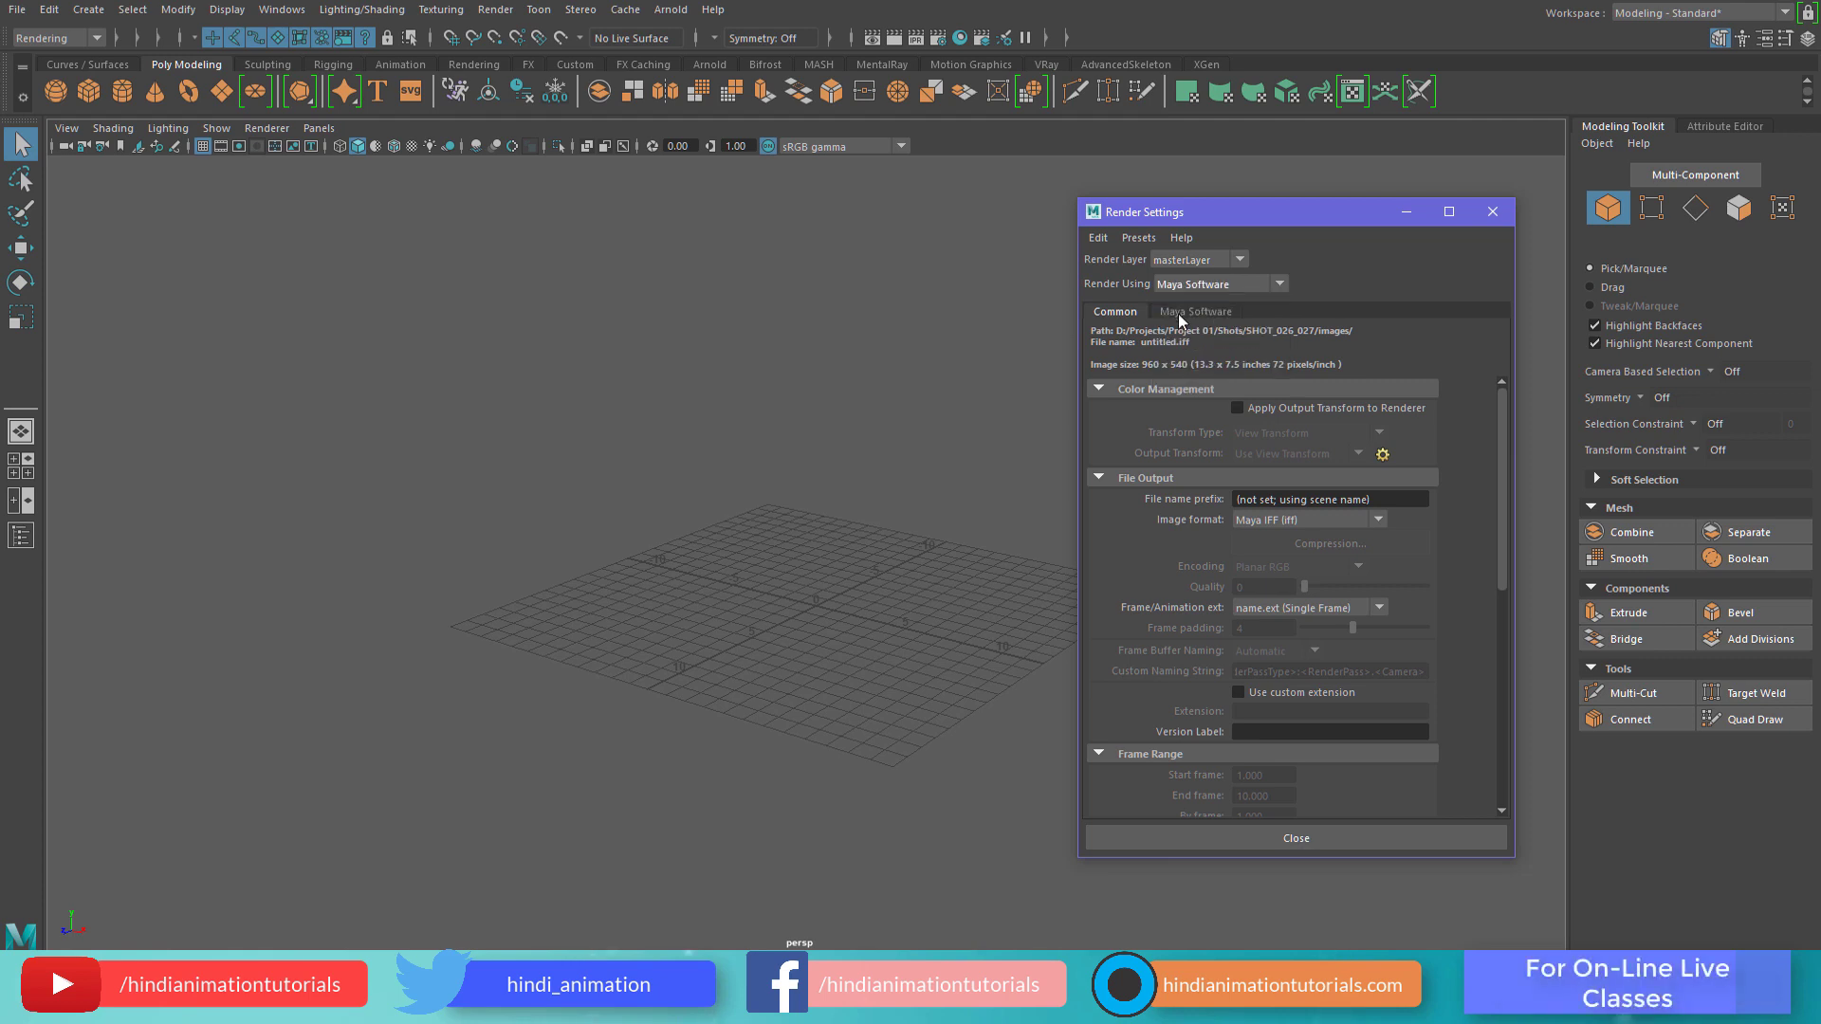
left_click(495, 10)
mouse_move(555, 76)
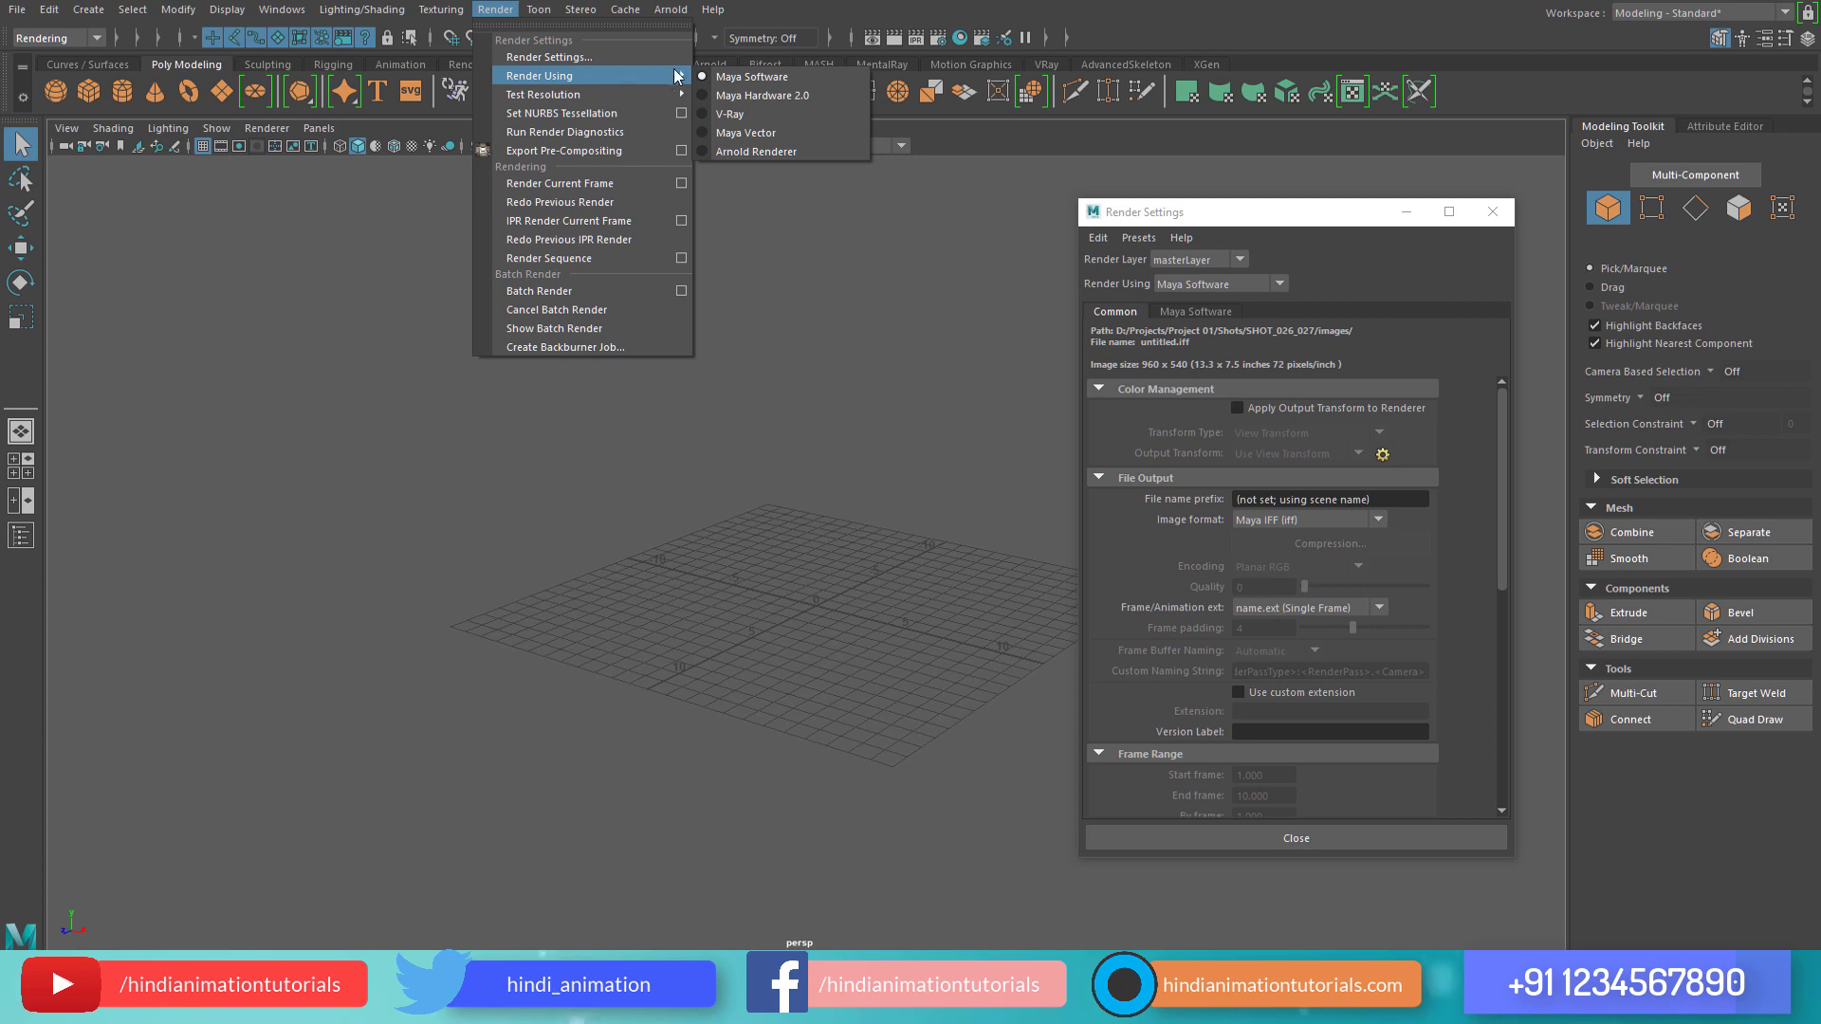
left_click(740, 78)
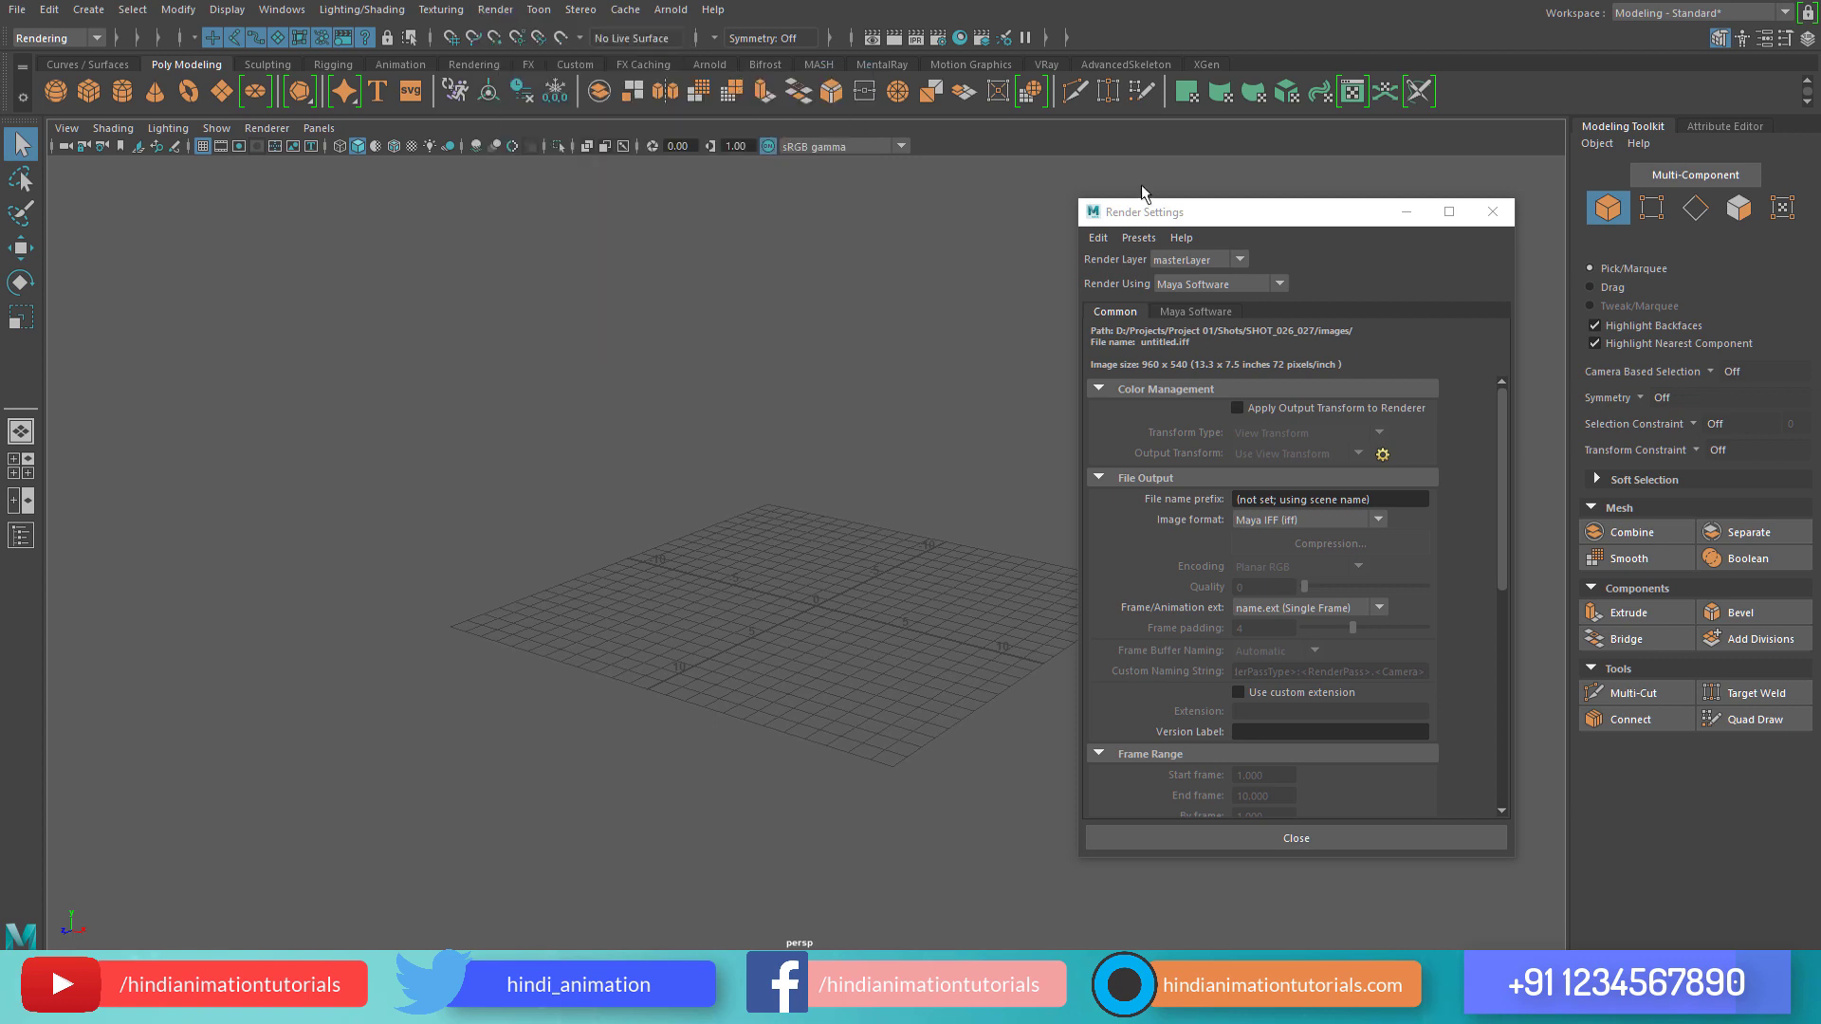
left_click(1350, 250)
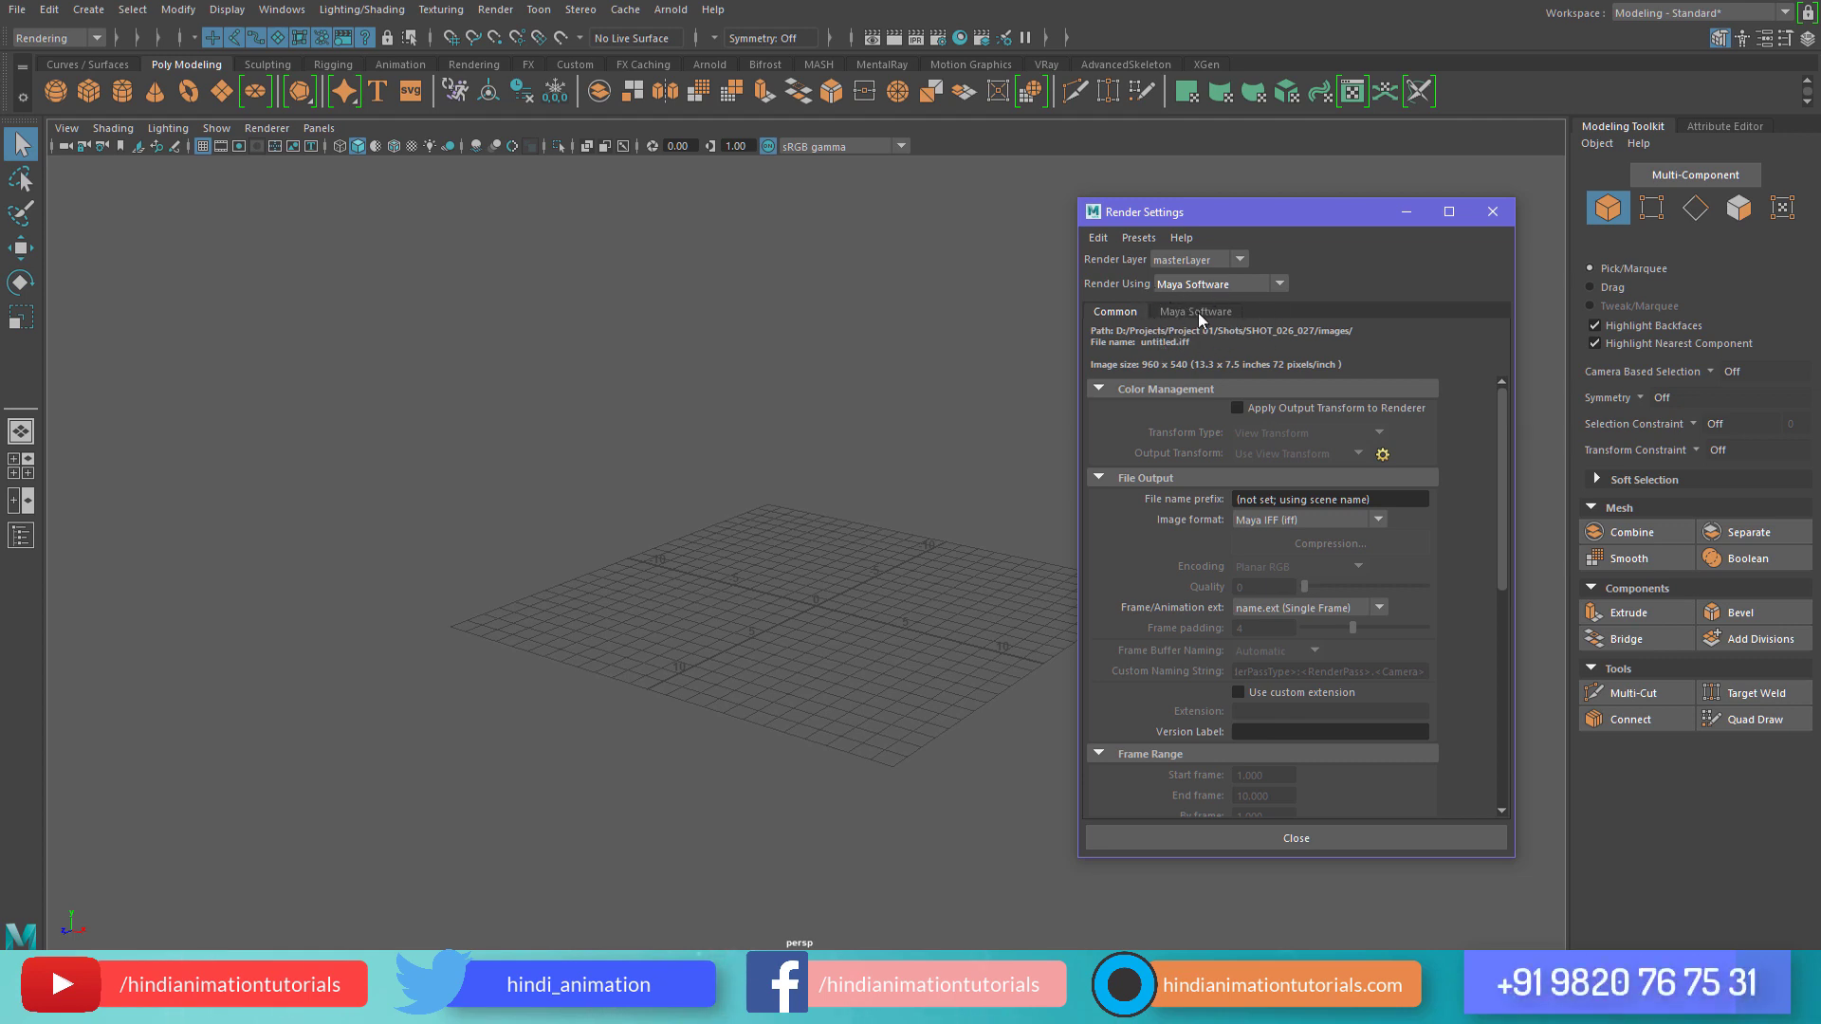
- Switch to the Maya Software tab and show the Anti-aliasing Quality section (Custom, Low quality edges)
left_click(1198, 313)
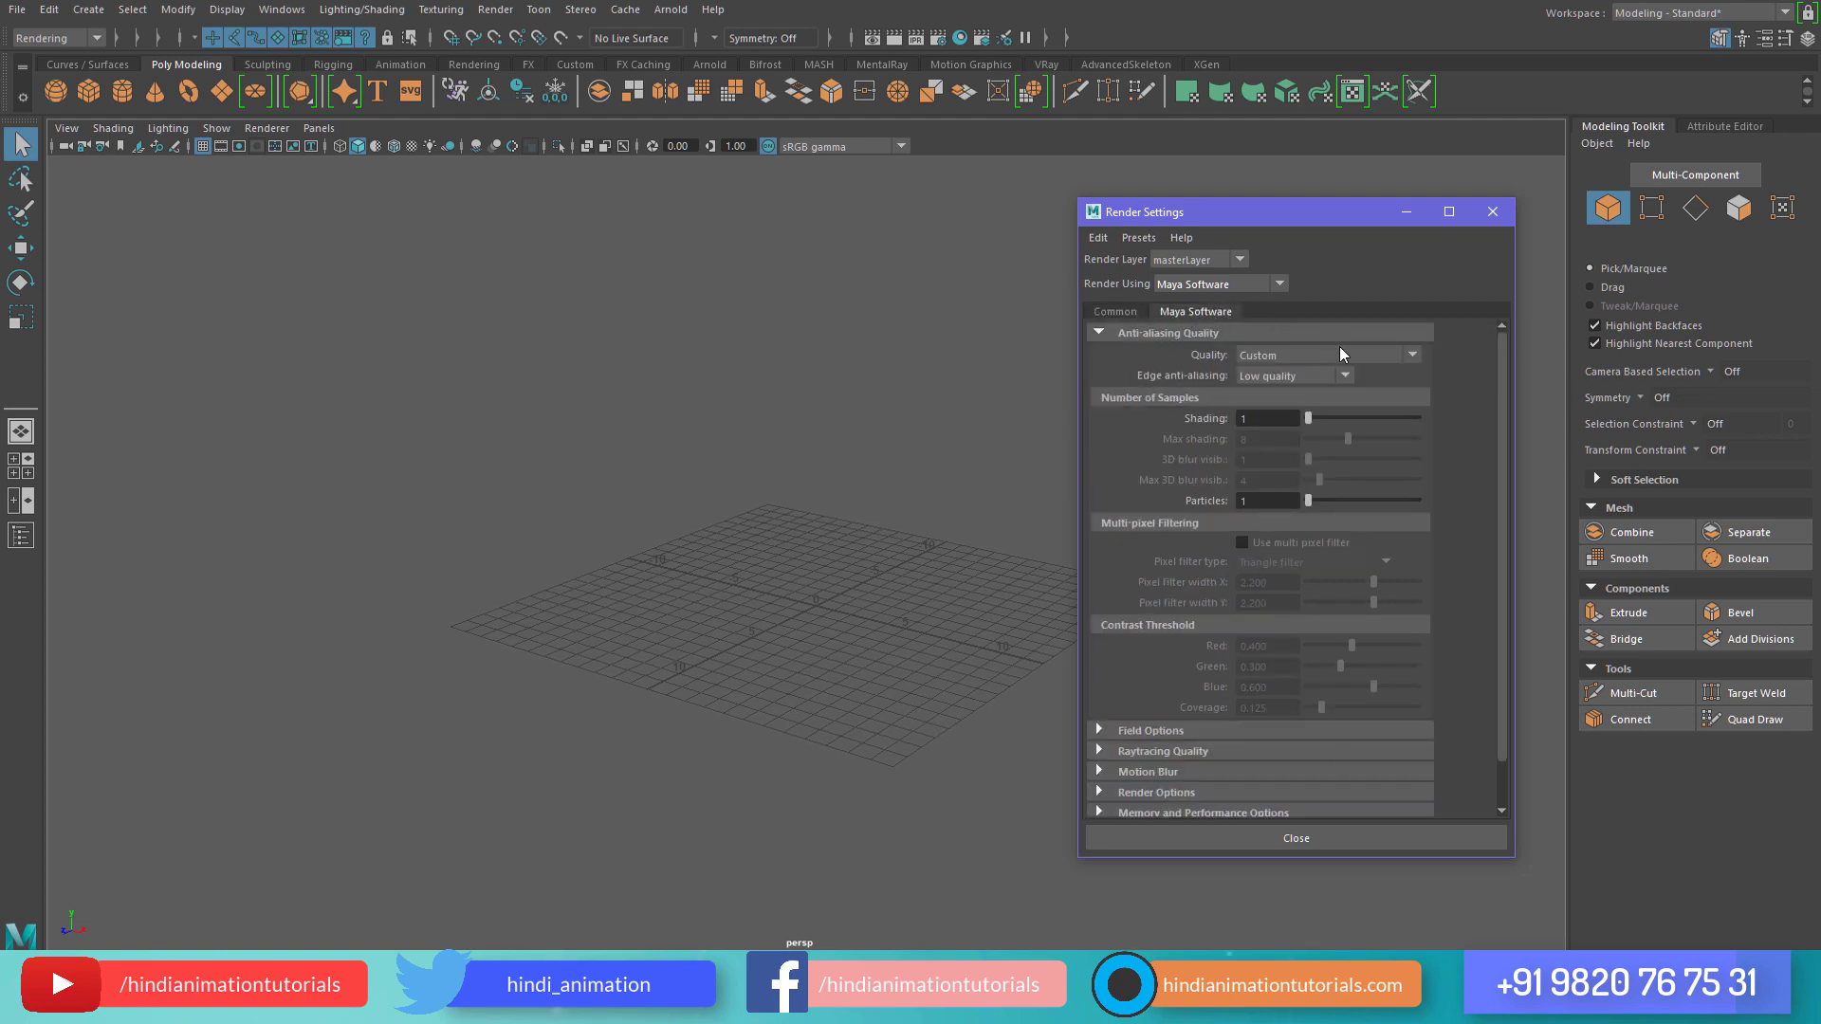
left_click(1099, 333)
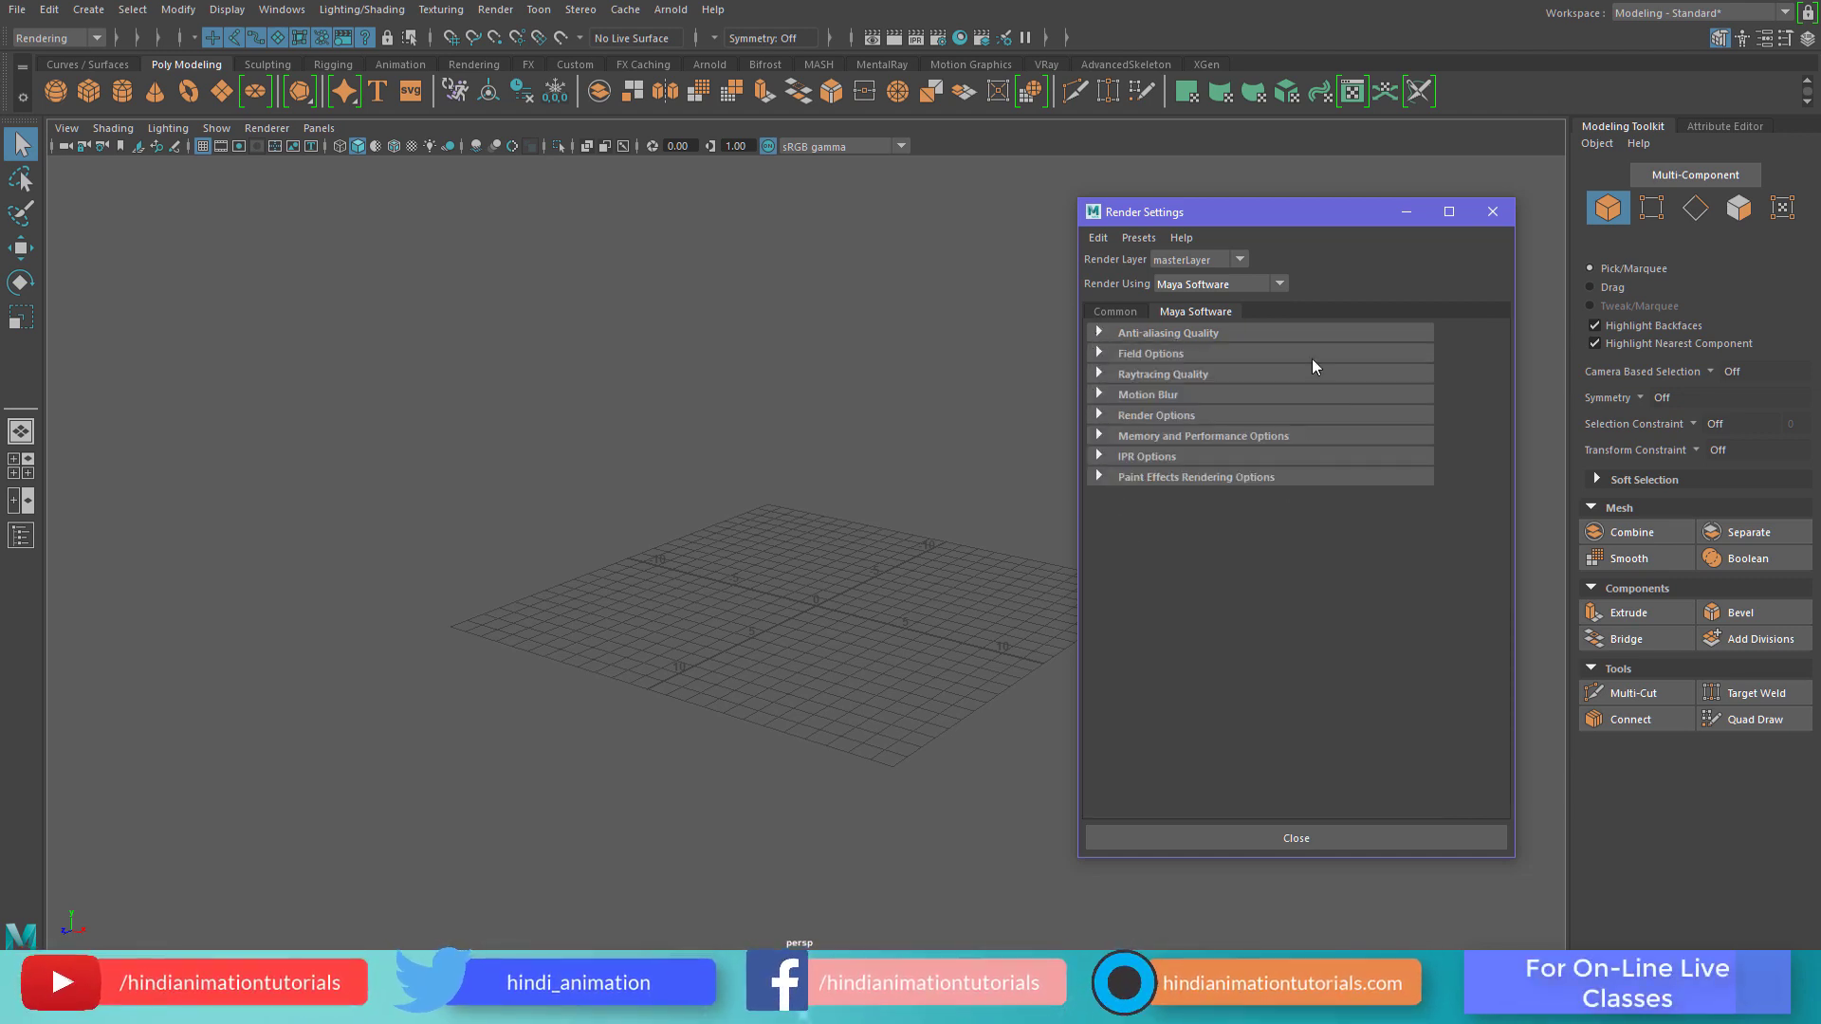
left_click(1152, 334)
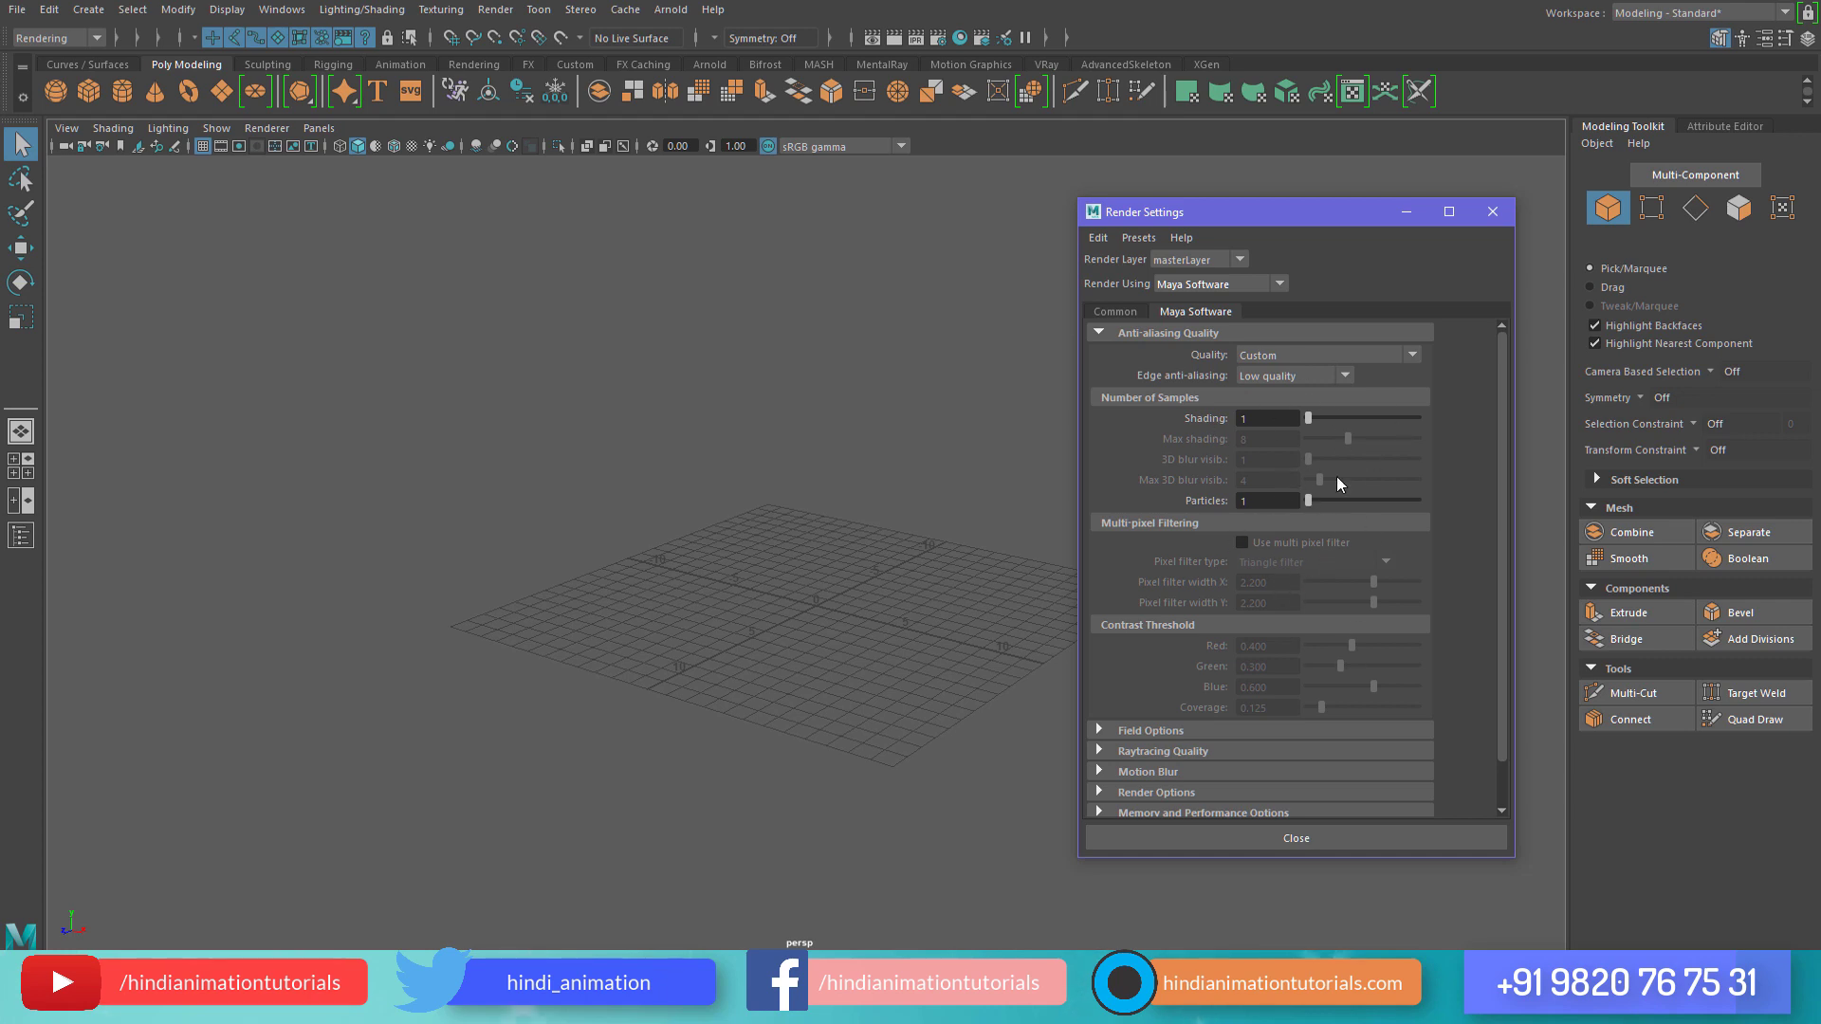
- Raise Edge anti-aliasing from Low quality to High, then Highest quality
left_click(1329, 378)
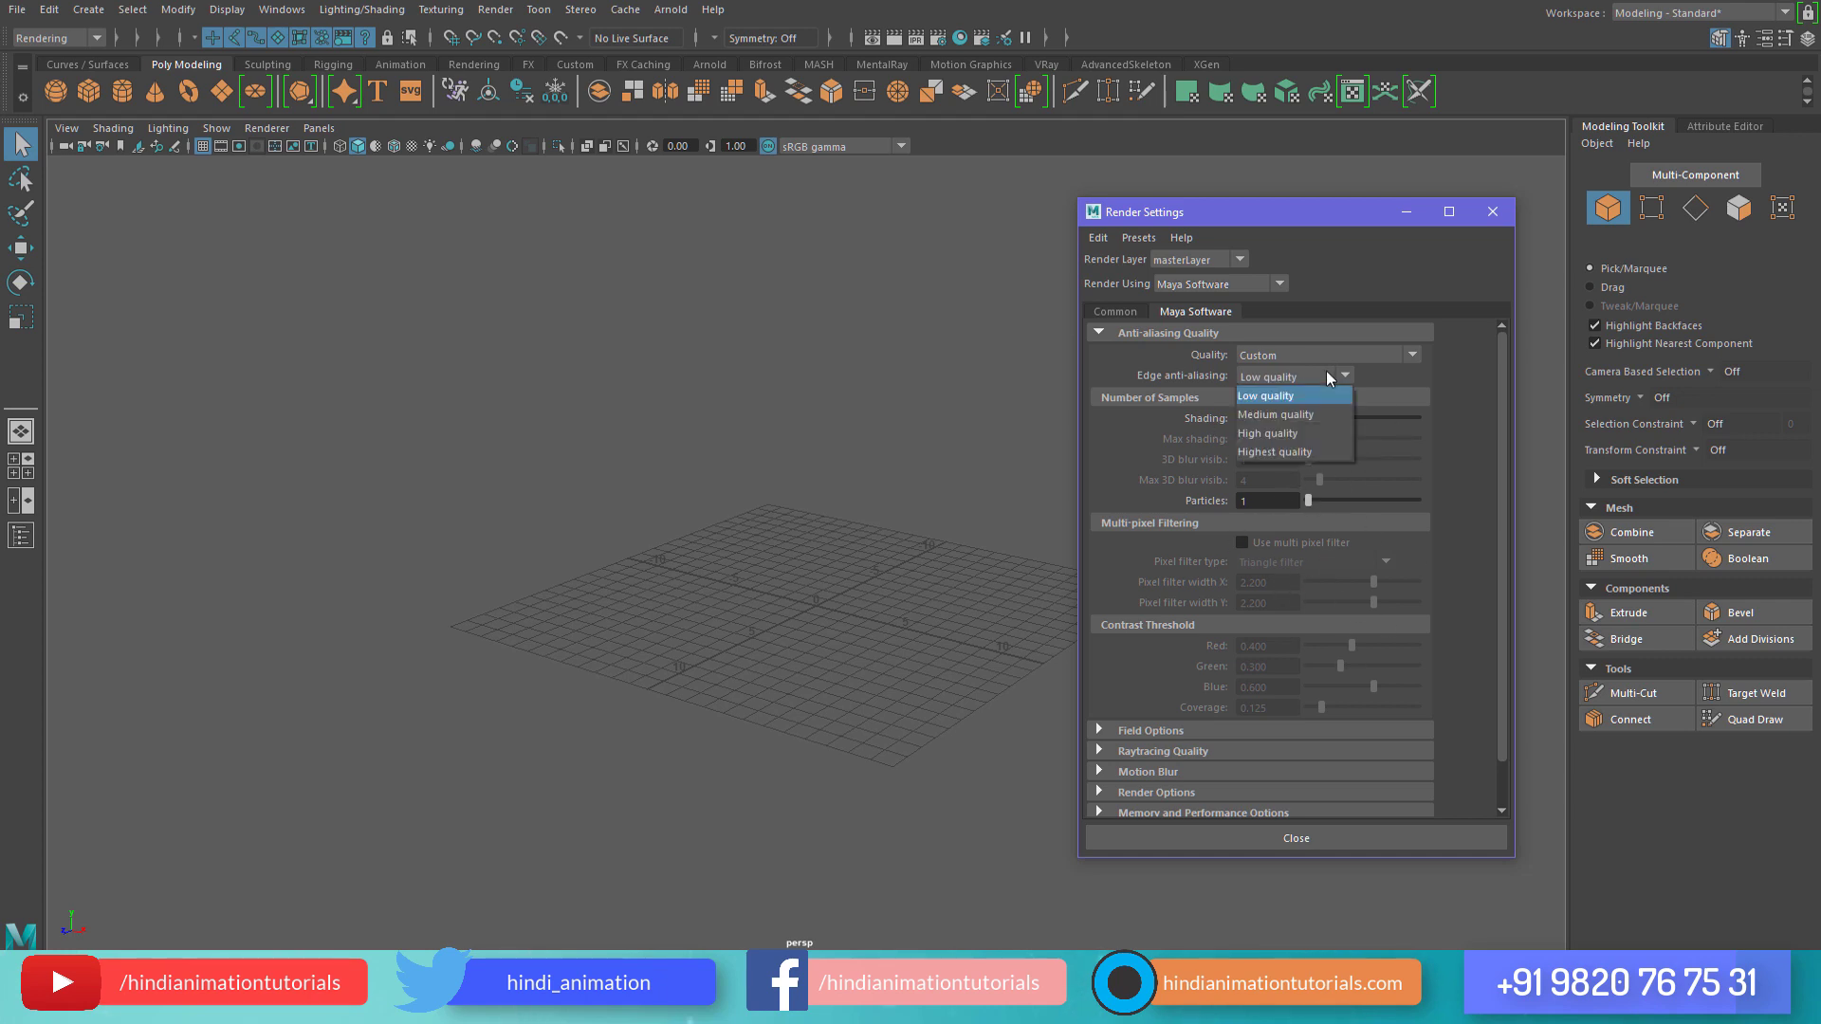
left_click(1276, 433)
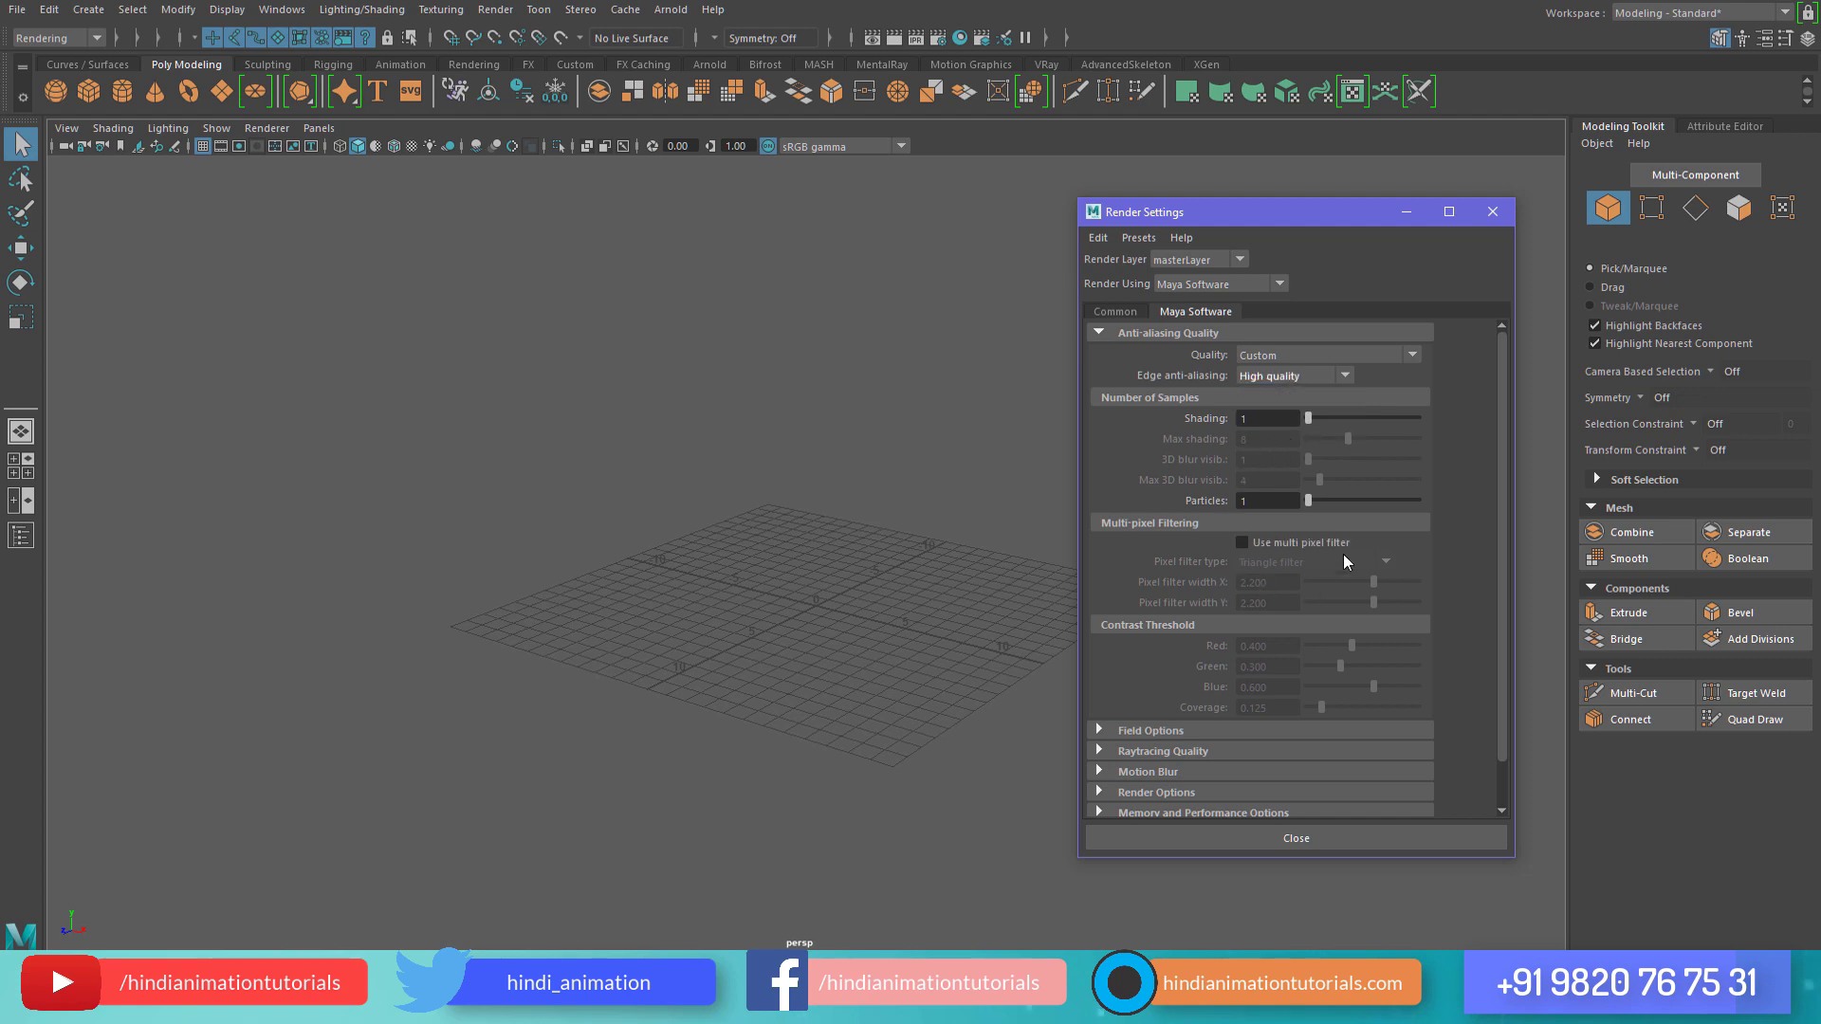
left_click(1311, 374)
left_click(1289, 452)
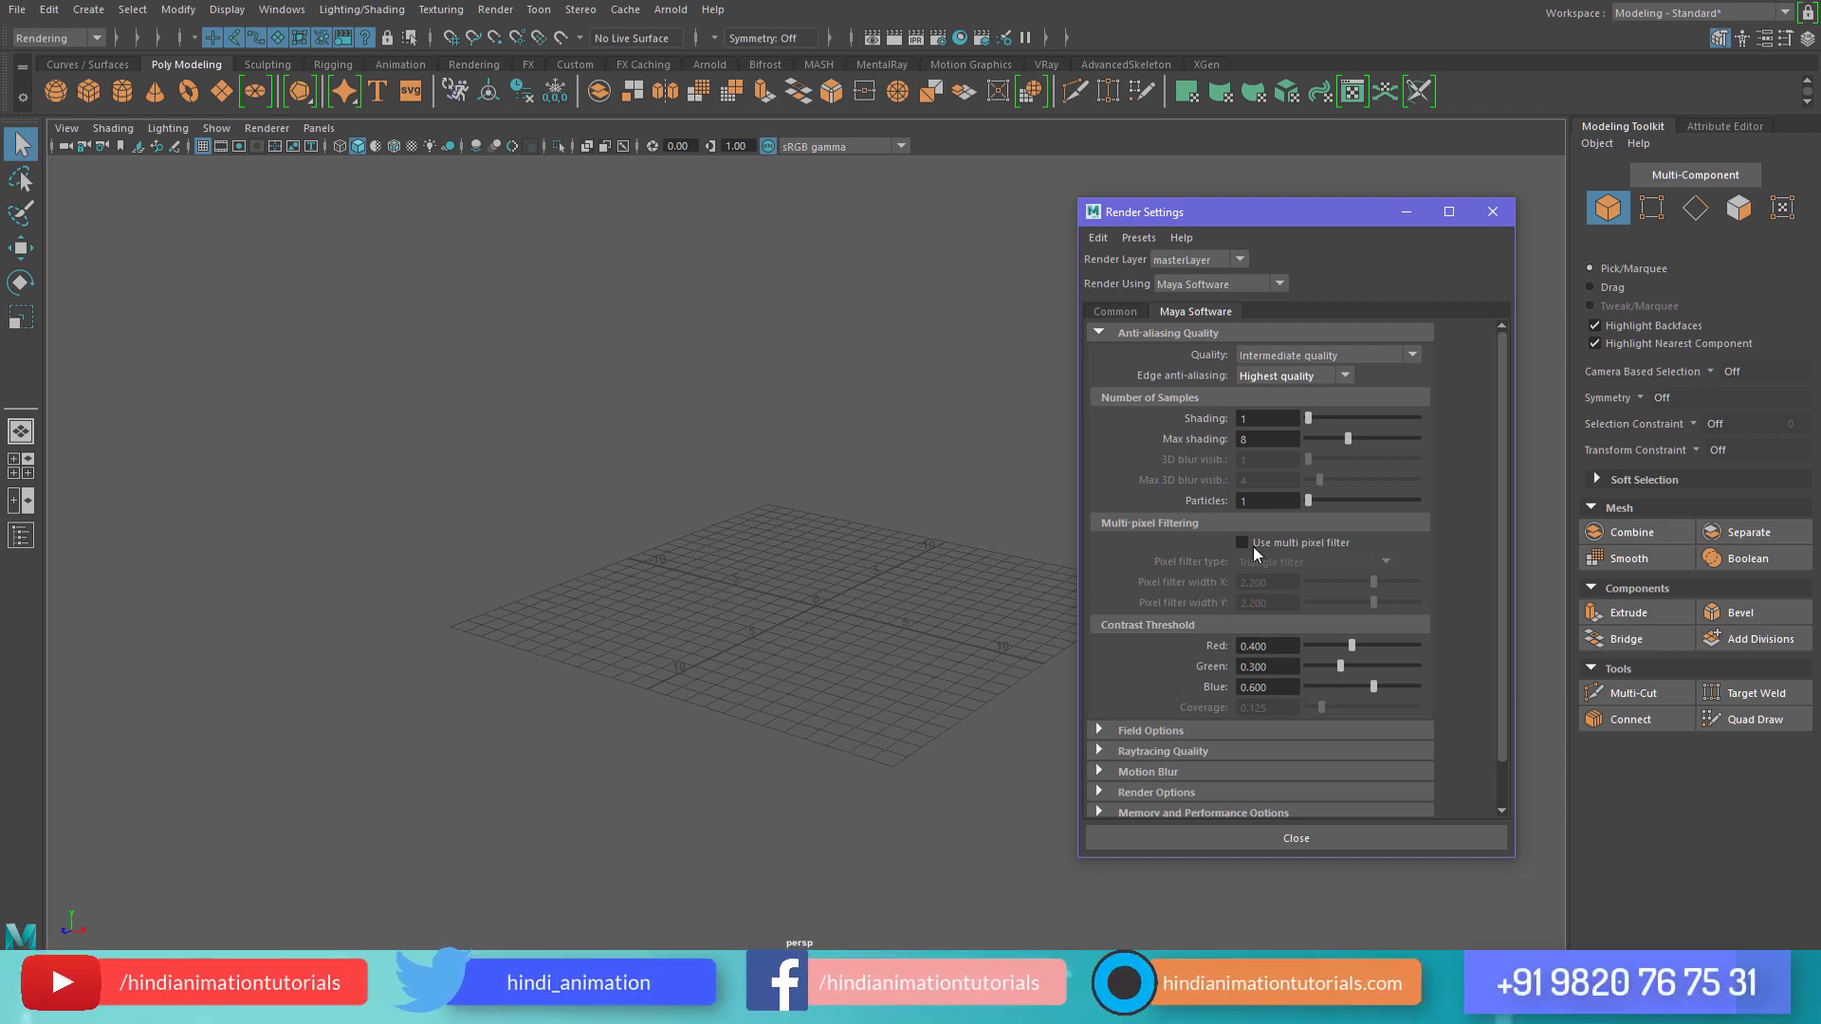
- Try the Preview and Production quality presets, ending on Preview quality with presets listed
left_click(1257, 354)
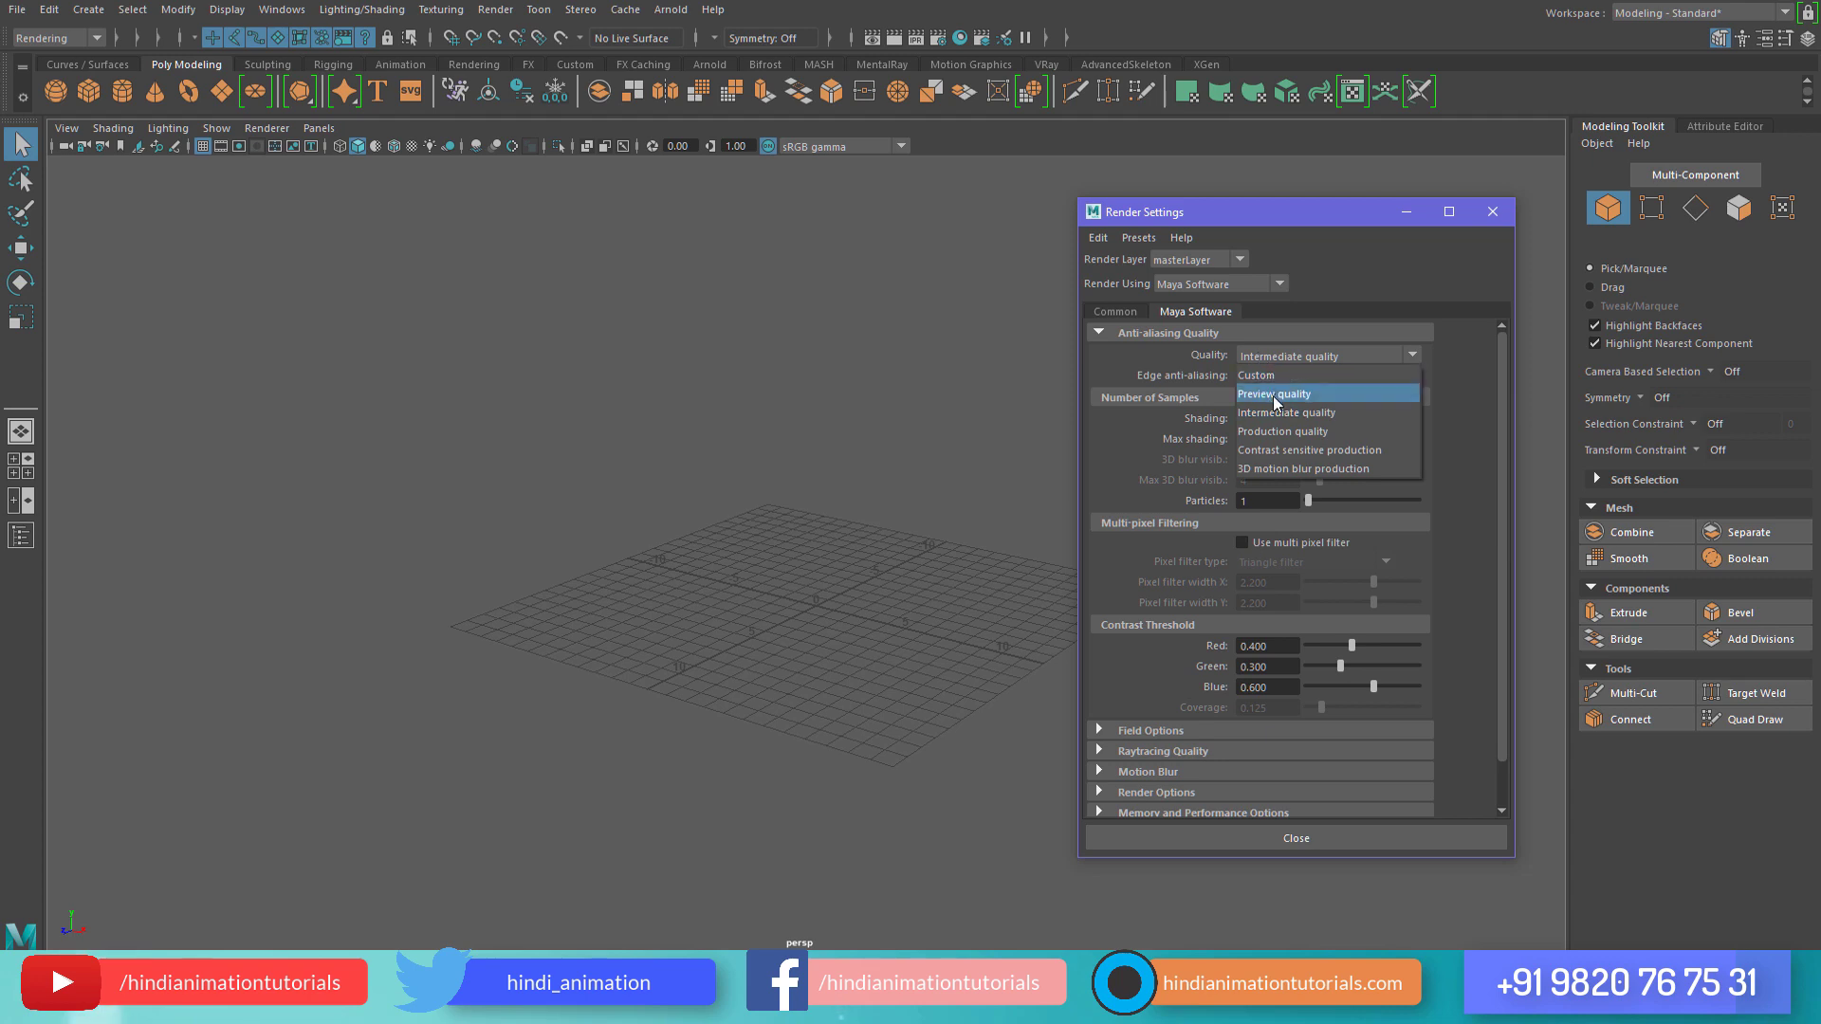
left_click(1272, 396)
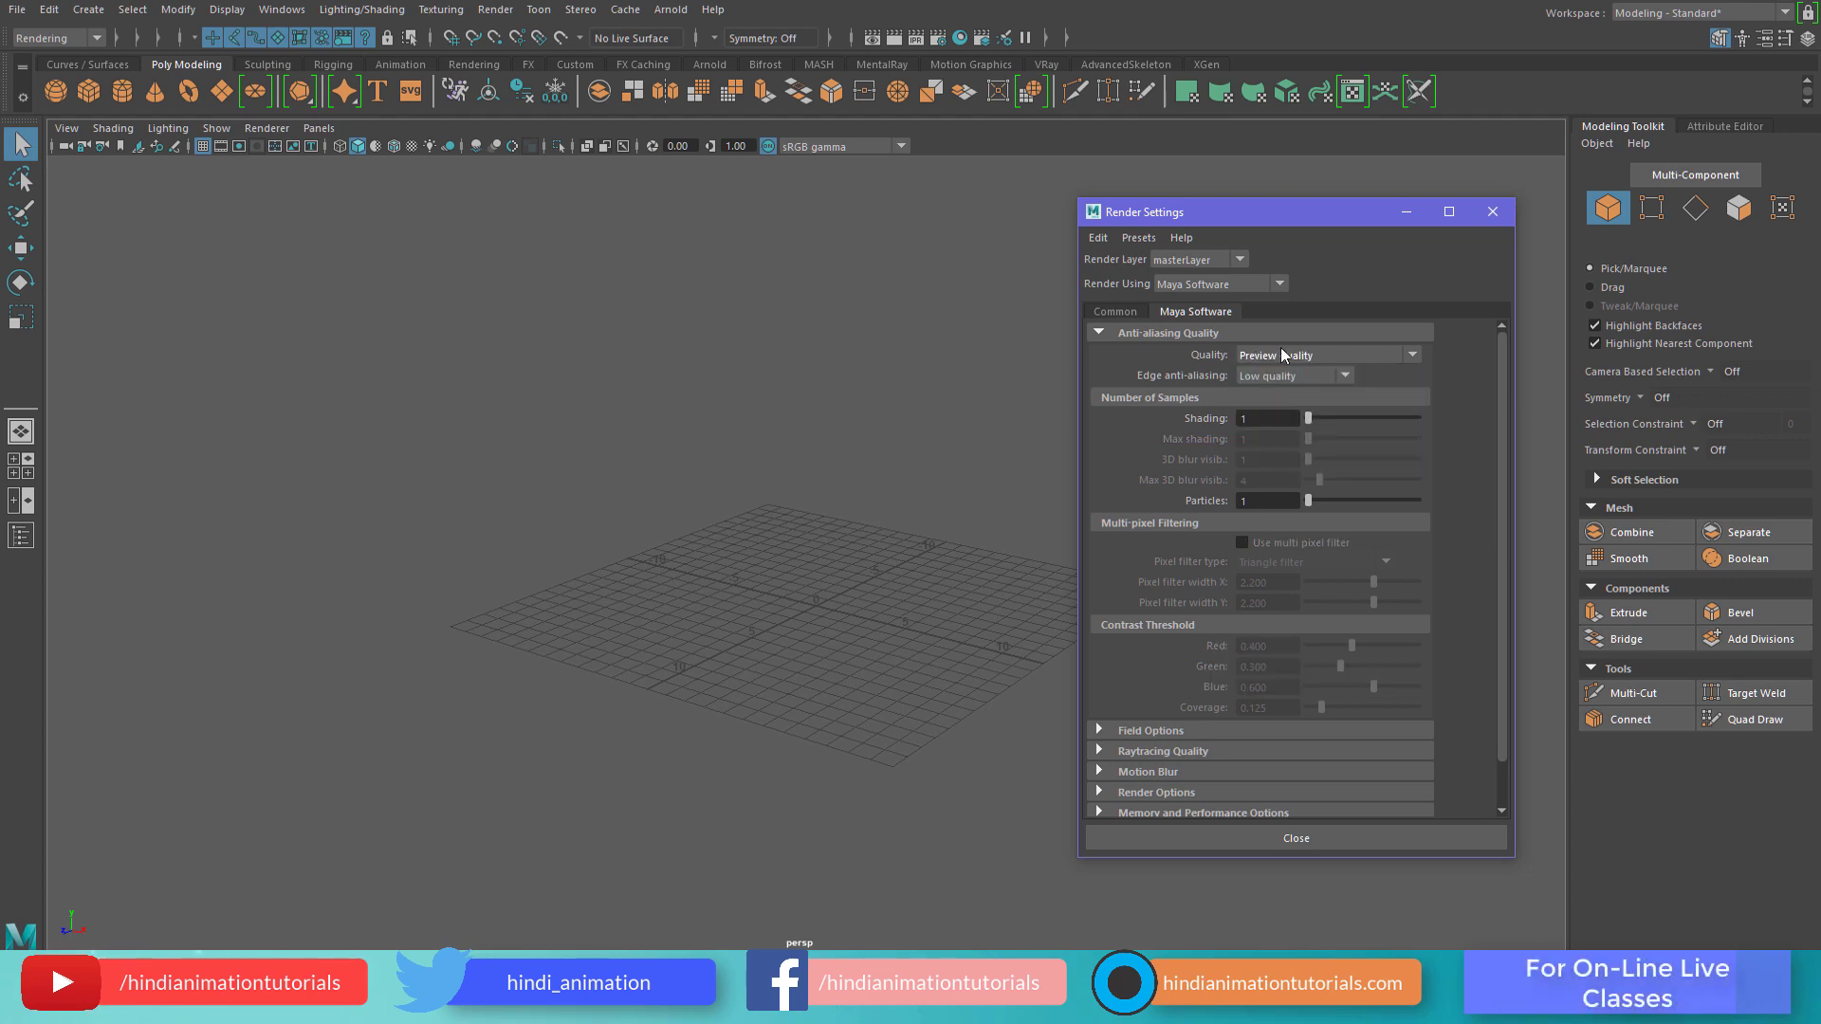
left_click(1280, 350)
left_click(1277, 436)
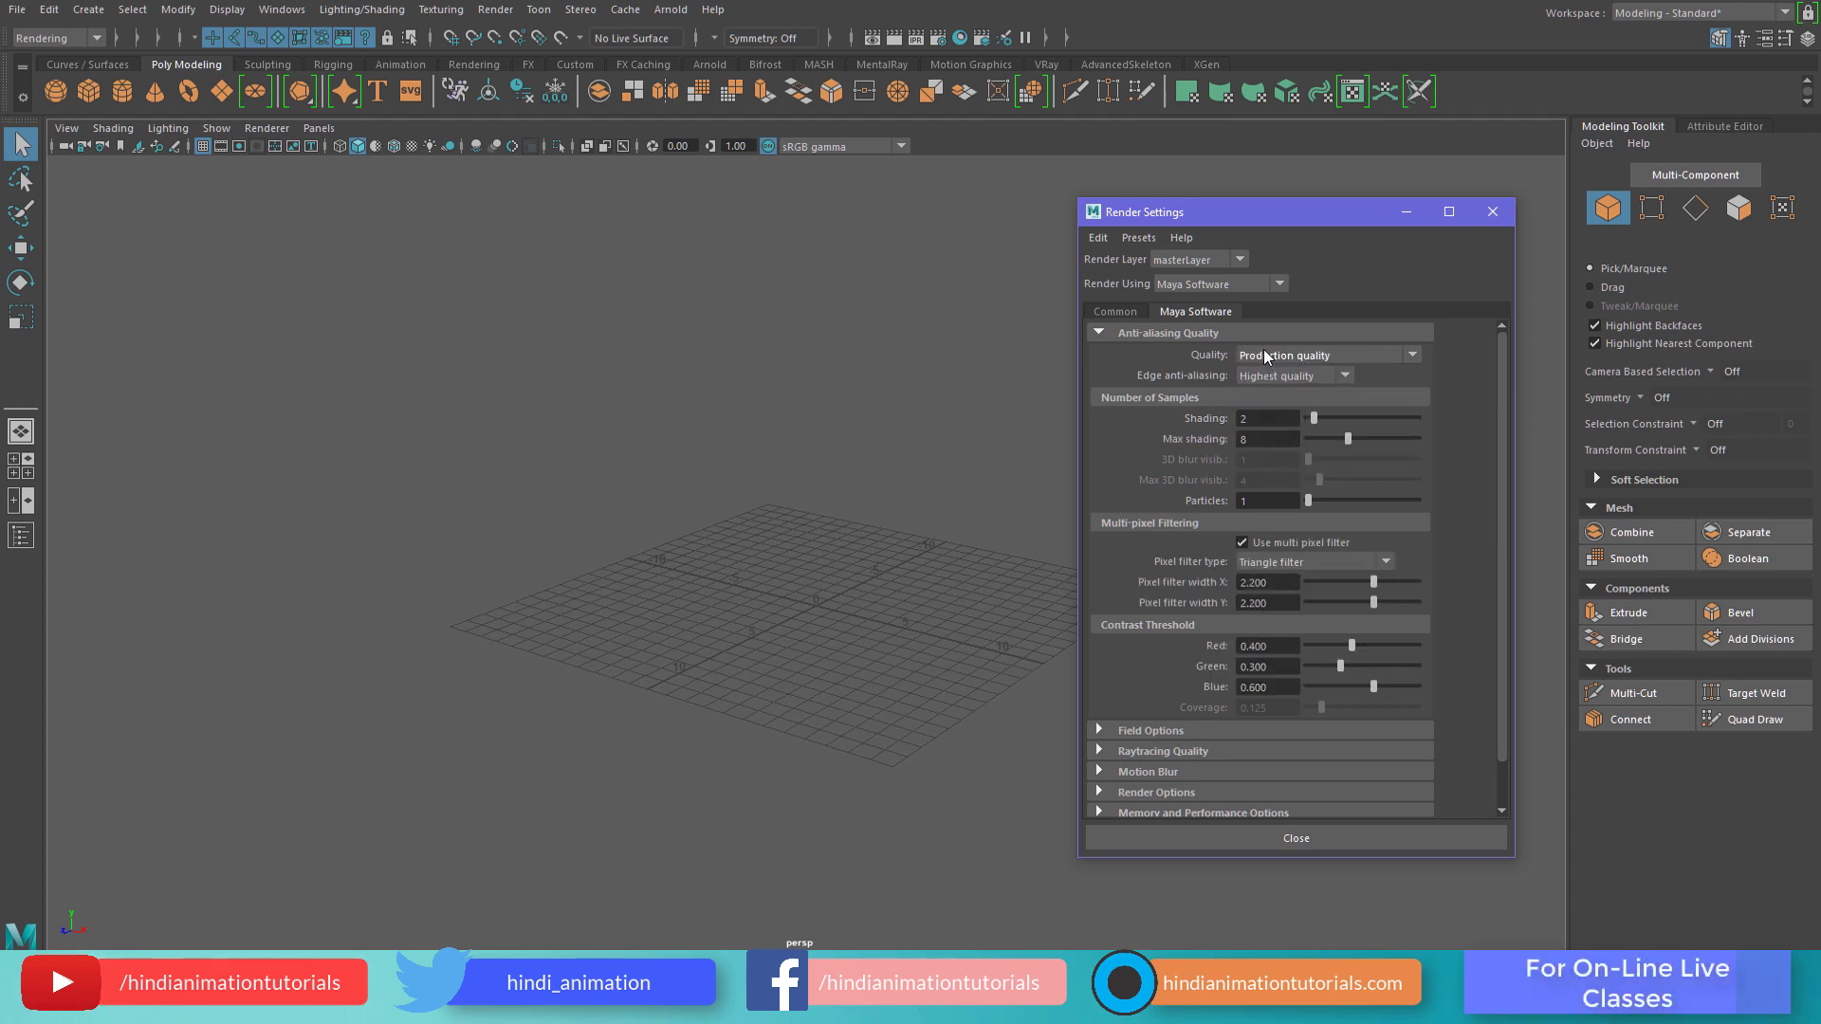
left_click(1264, 350)
left_click(1268, 397)
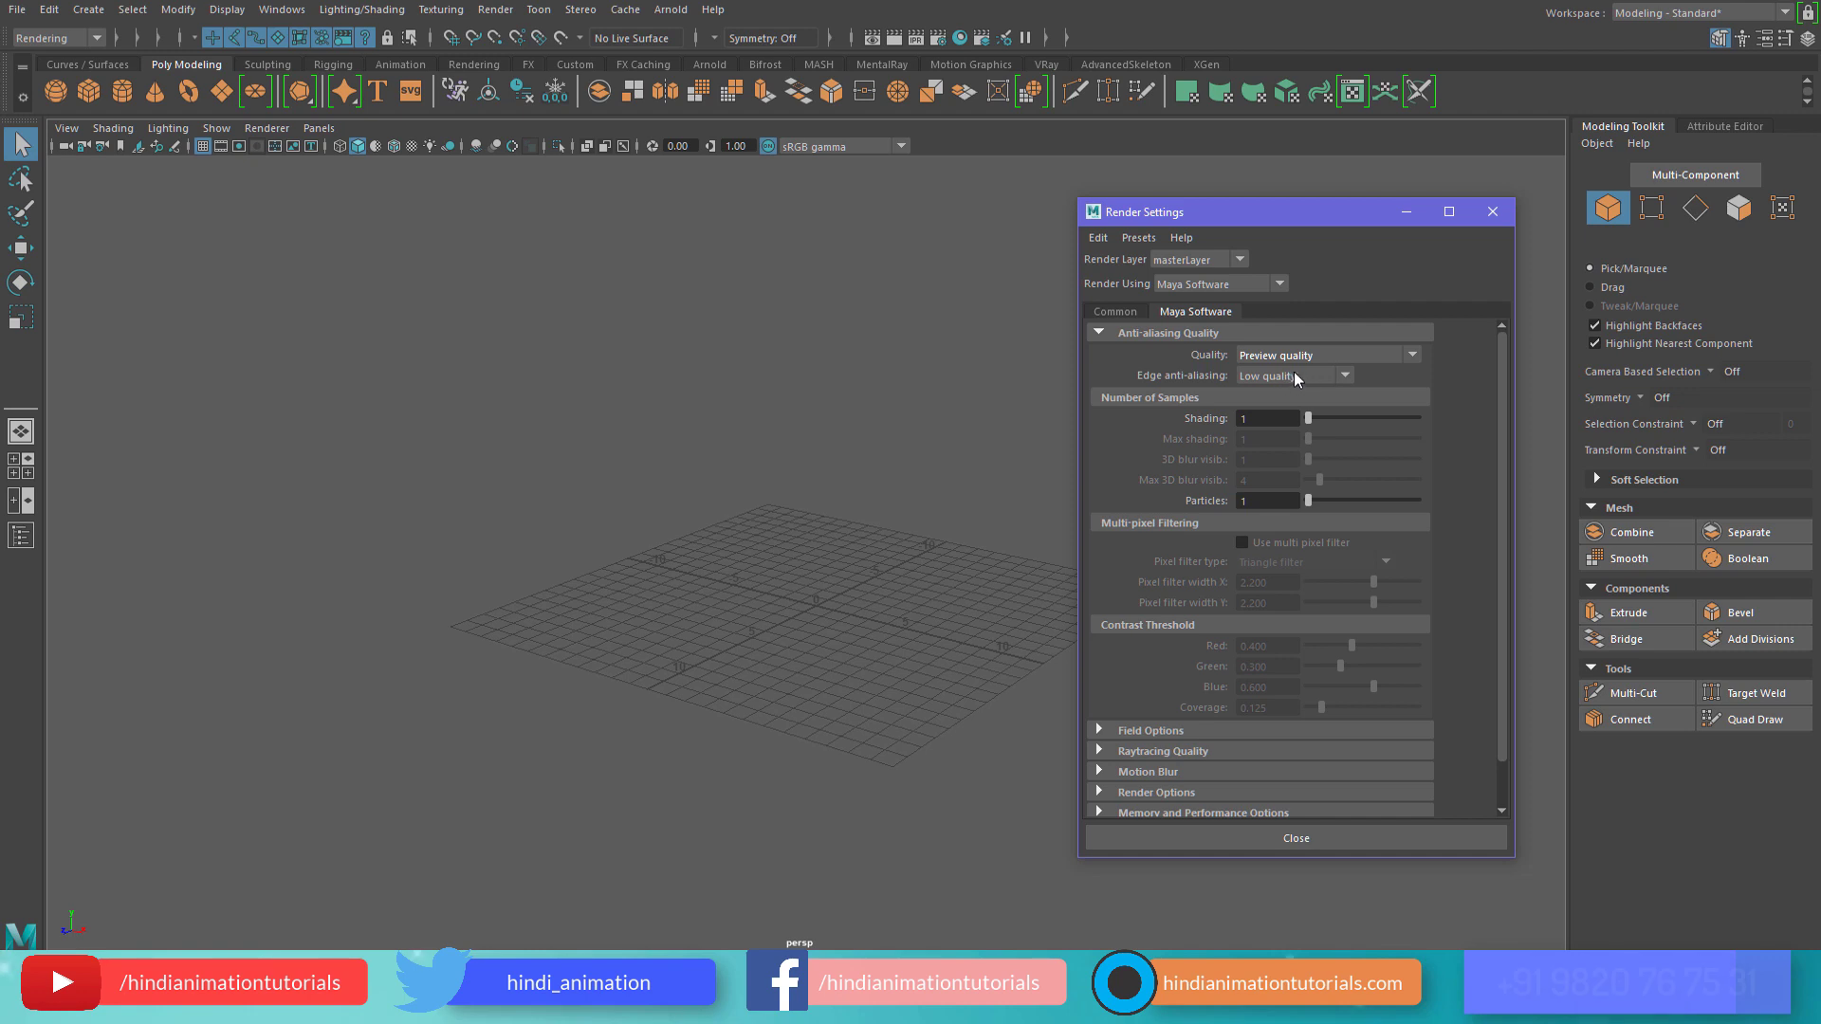
left_click(1305, 356)
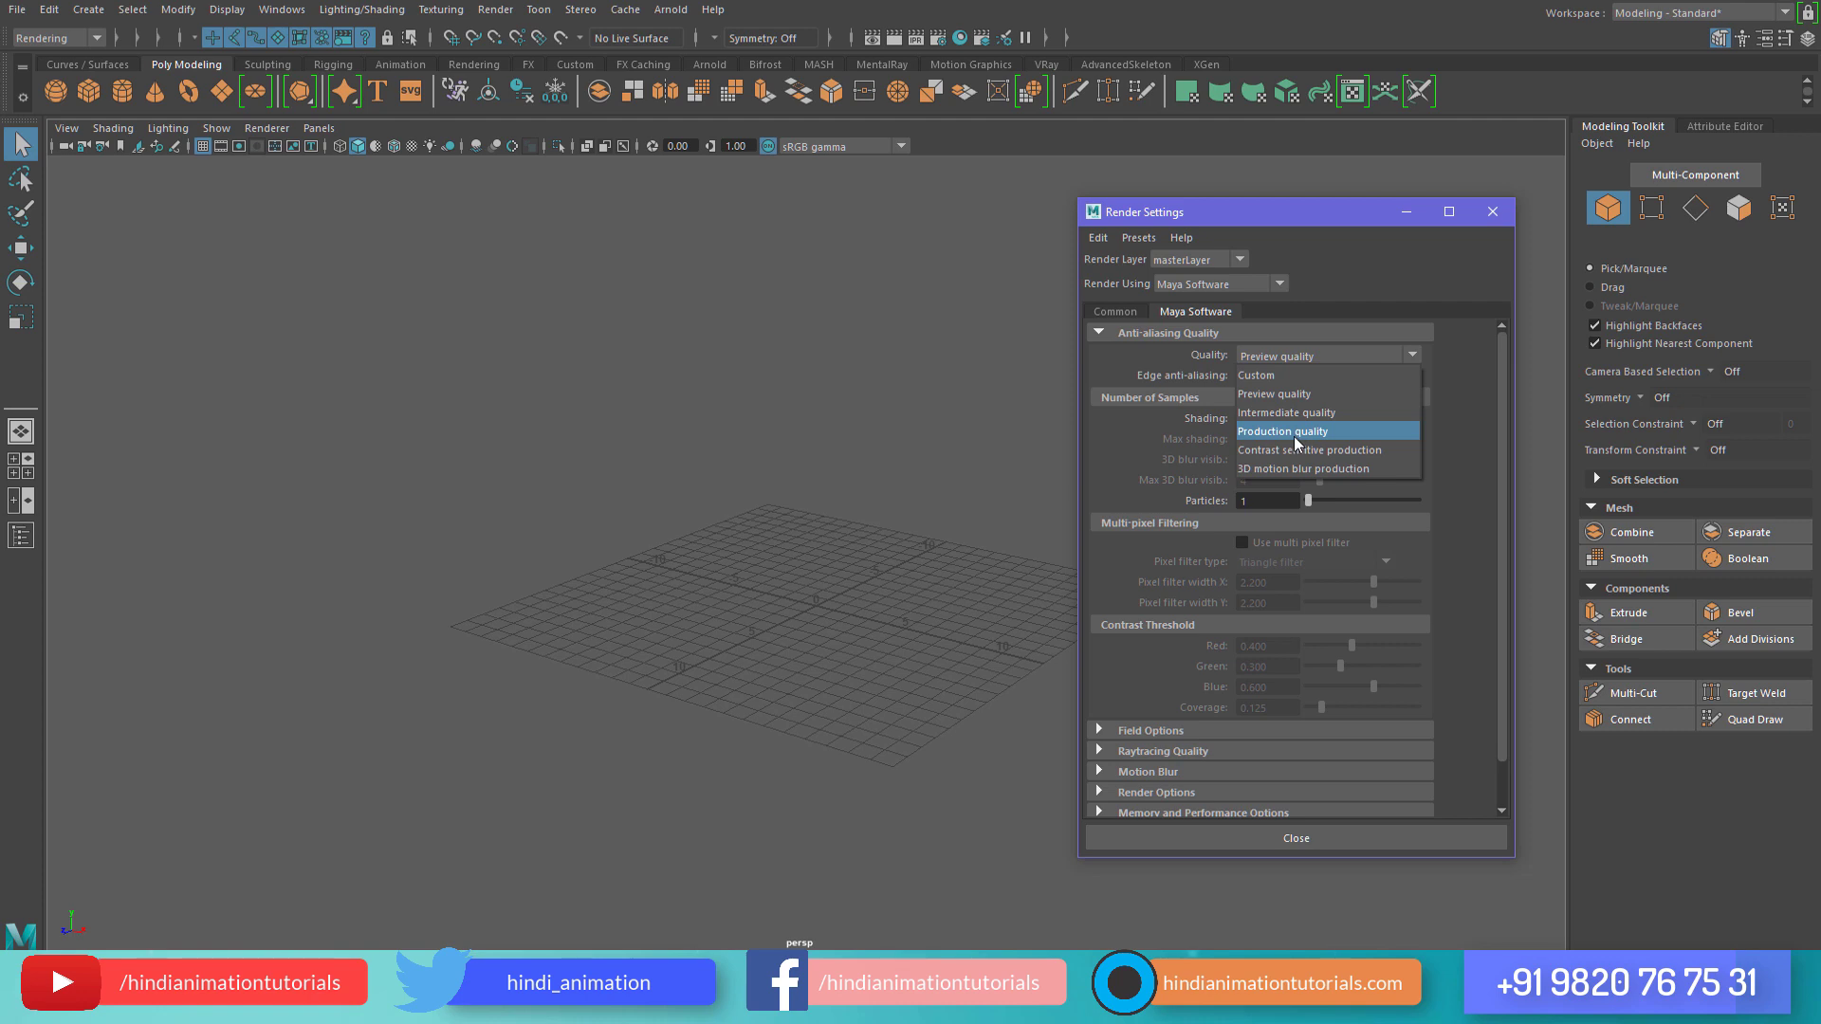
- Experiment with Production and Preview quality presets and raise the shading samples
left_click(1283, 436)
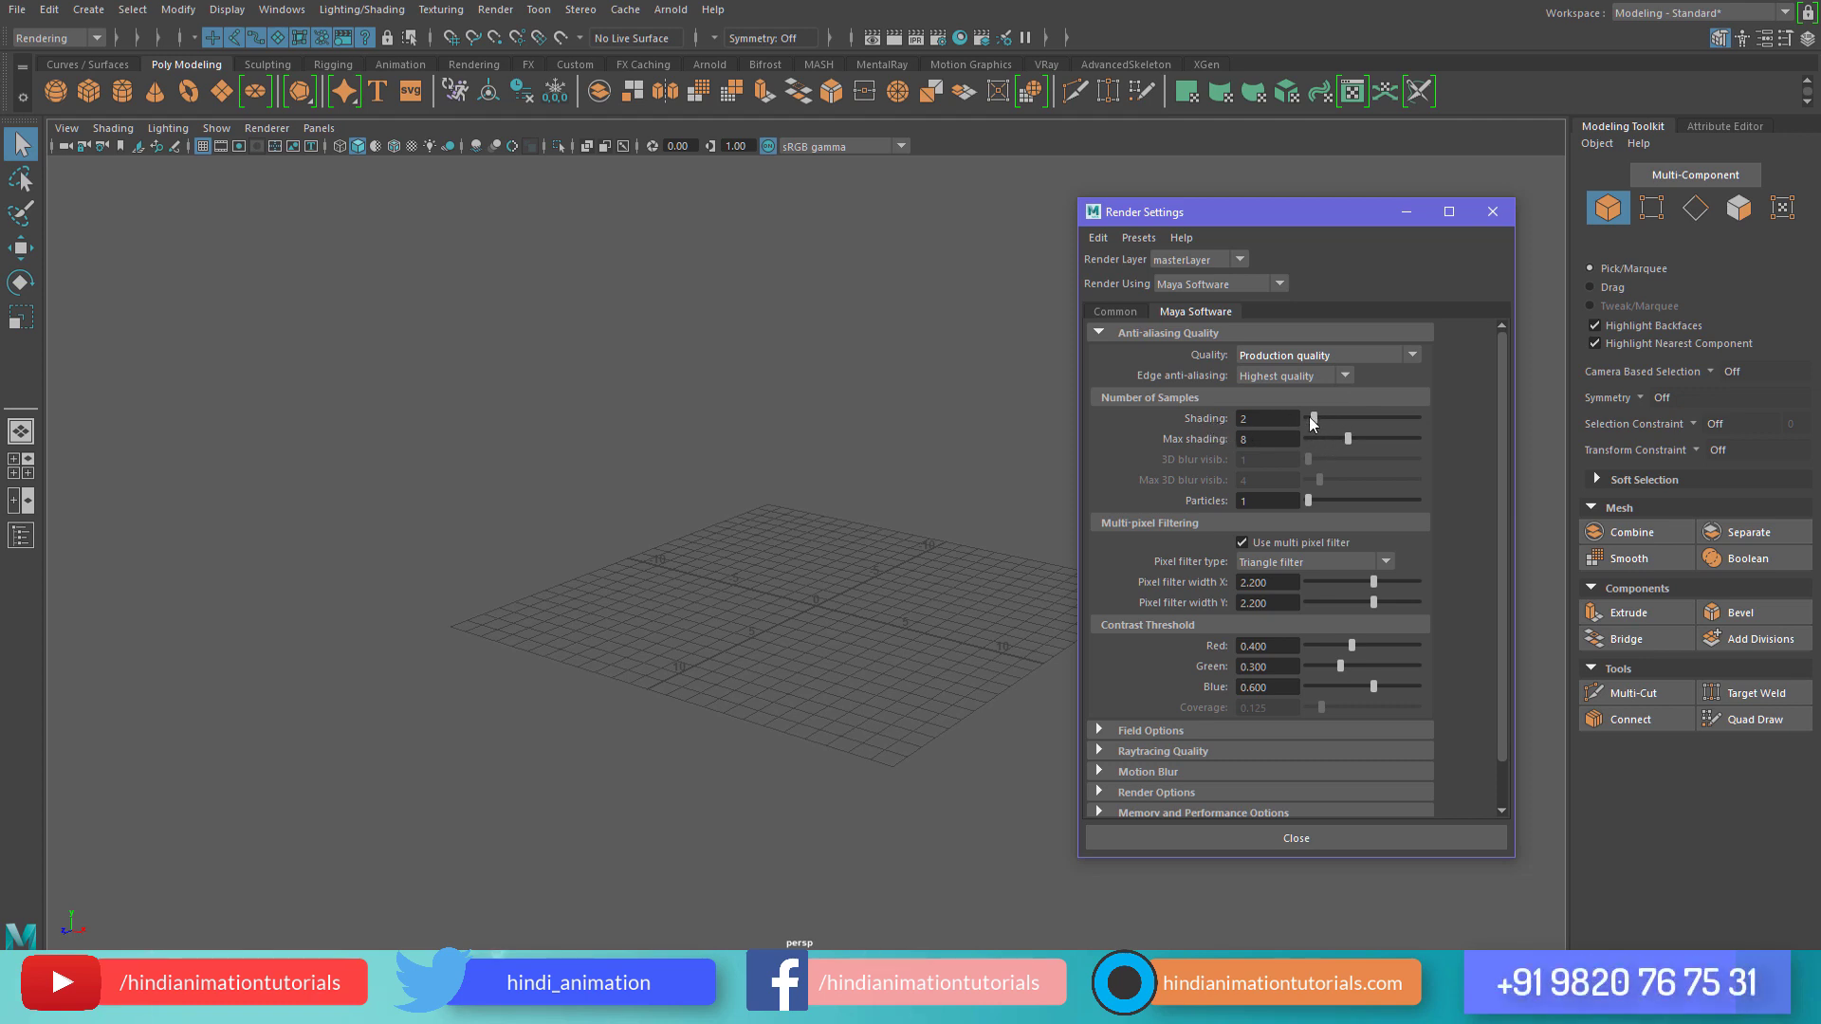
left_click_drag(1313, 417, 1321, 415)
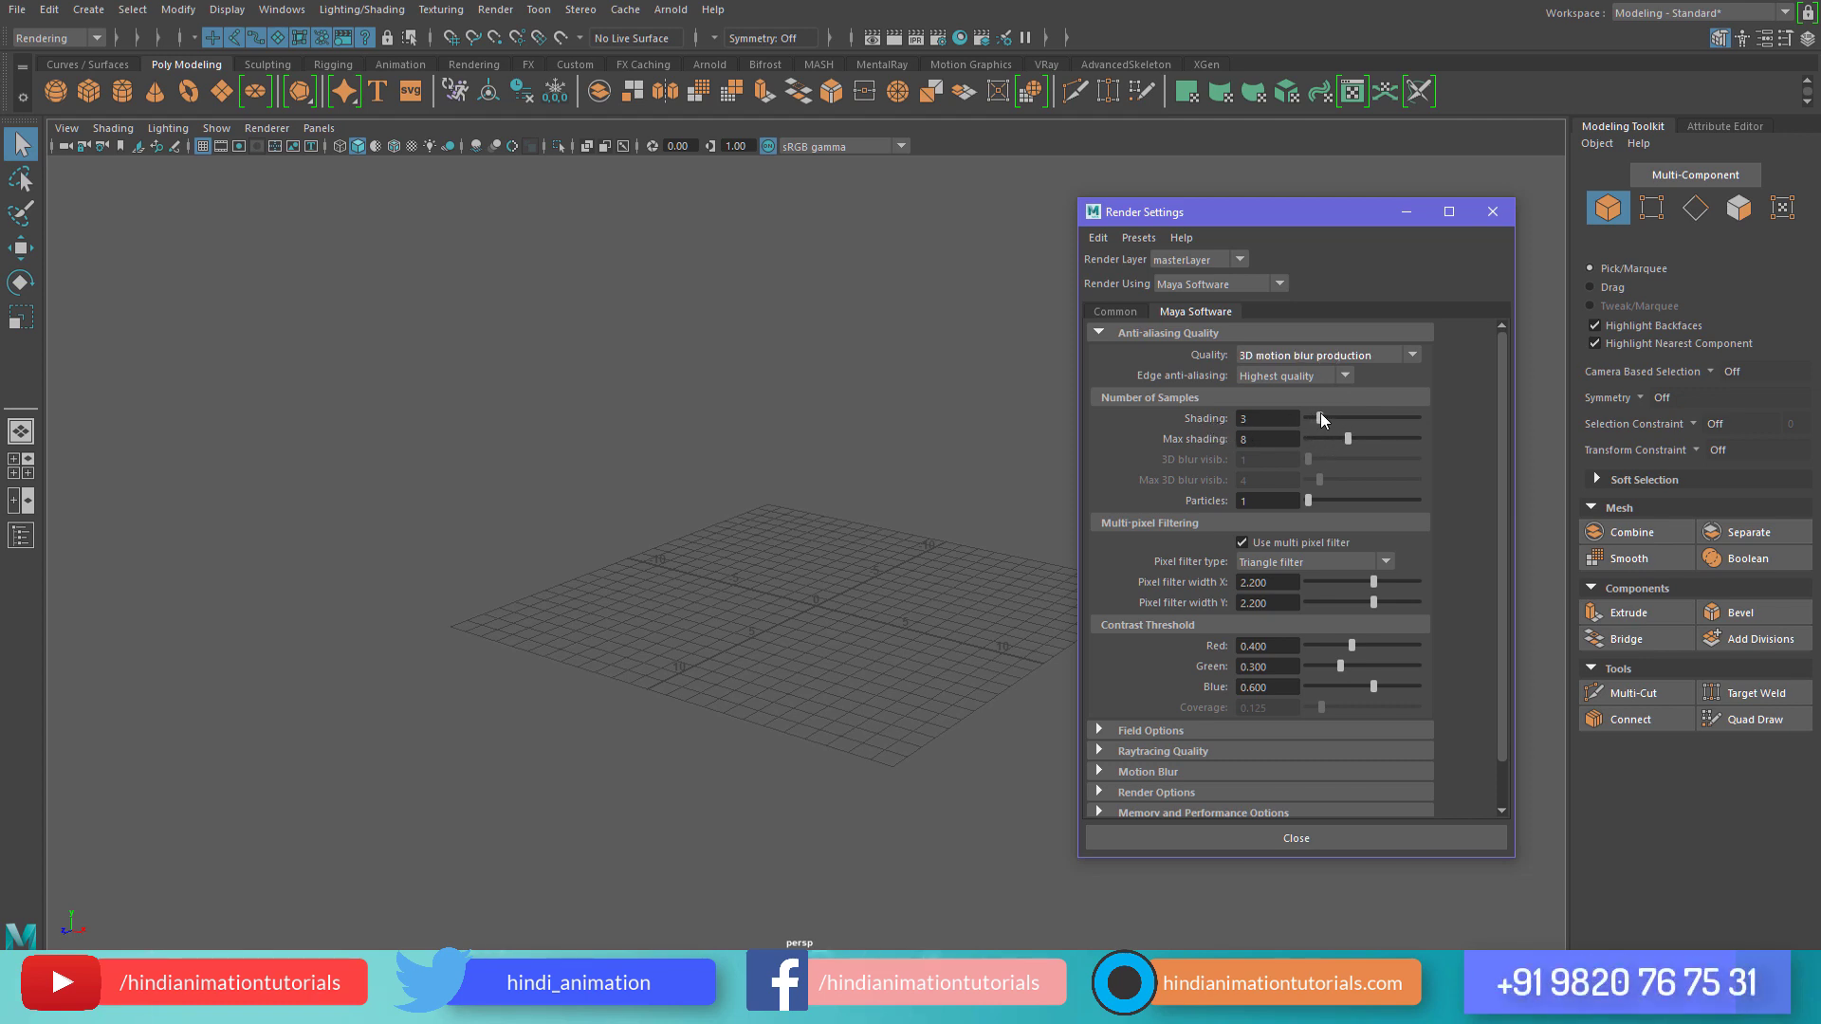
left_click(1296, 358)
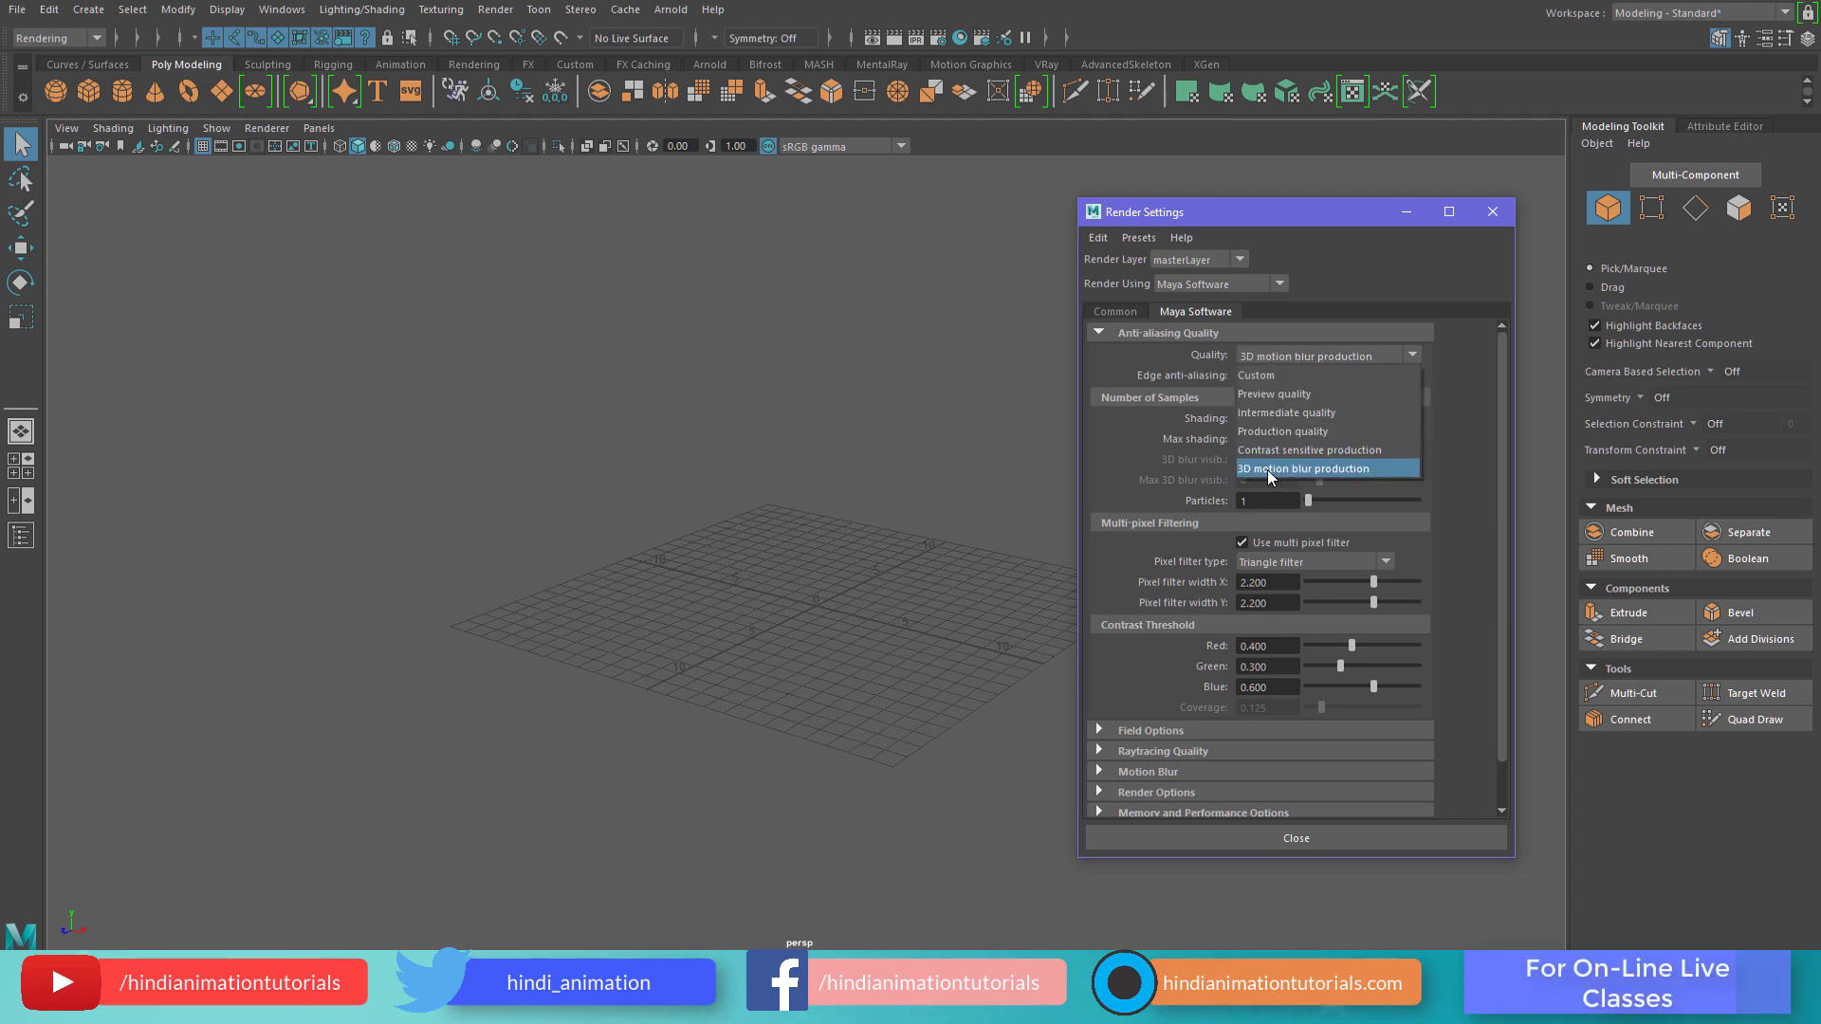
left_click(1205, 446)
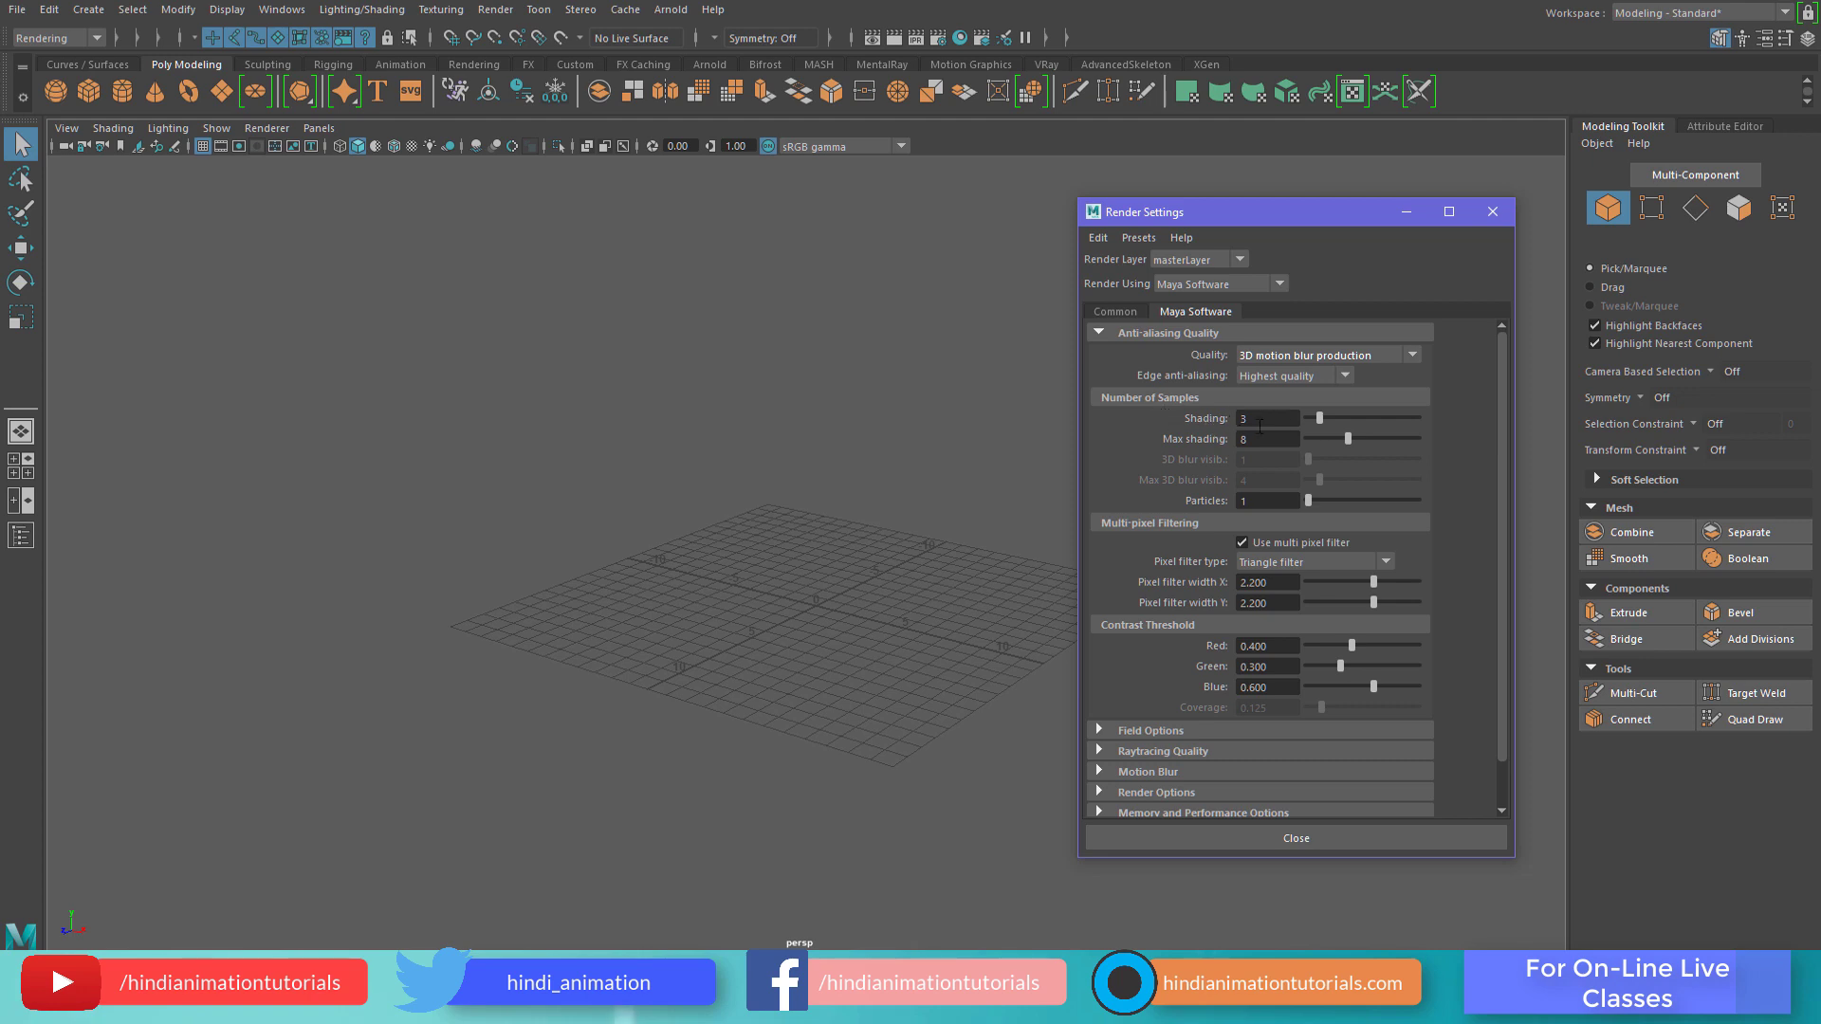
left_click(1295, 357)
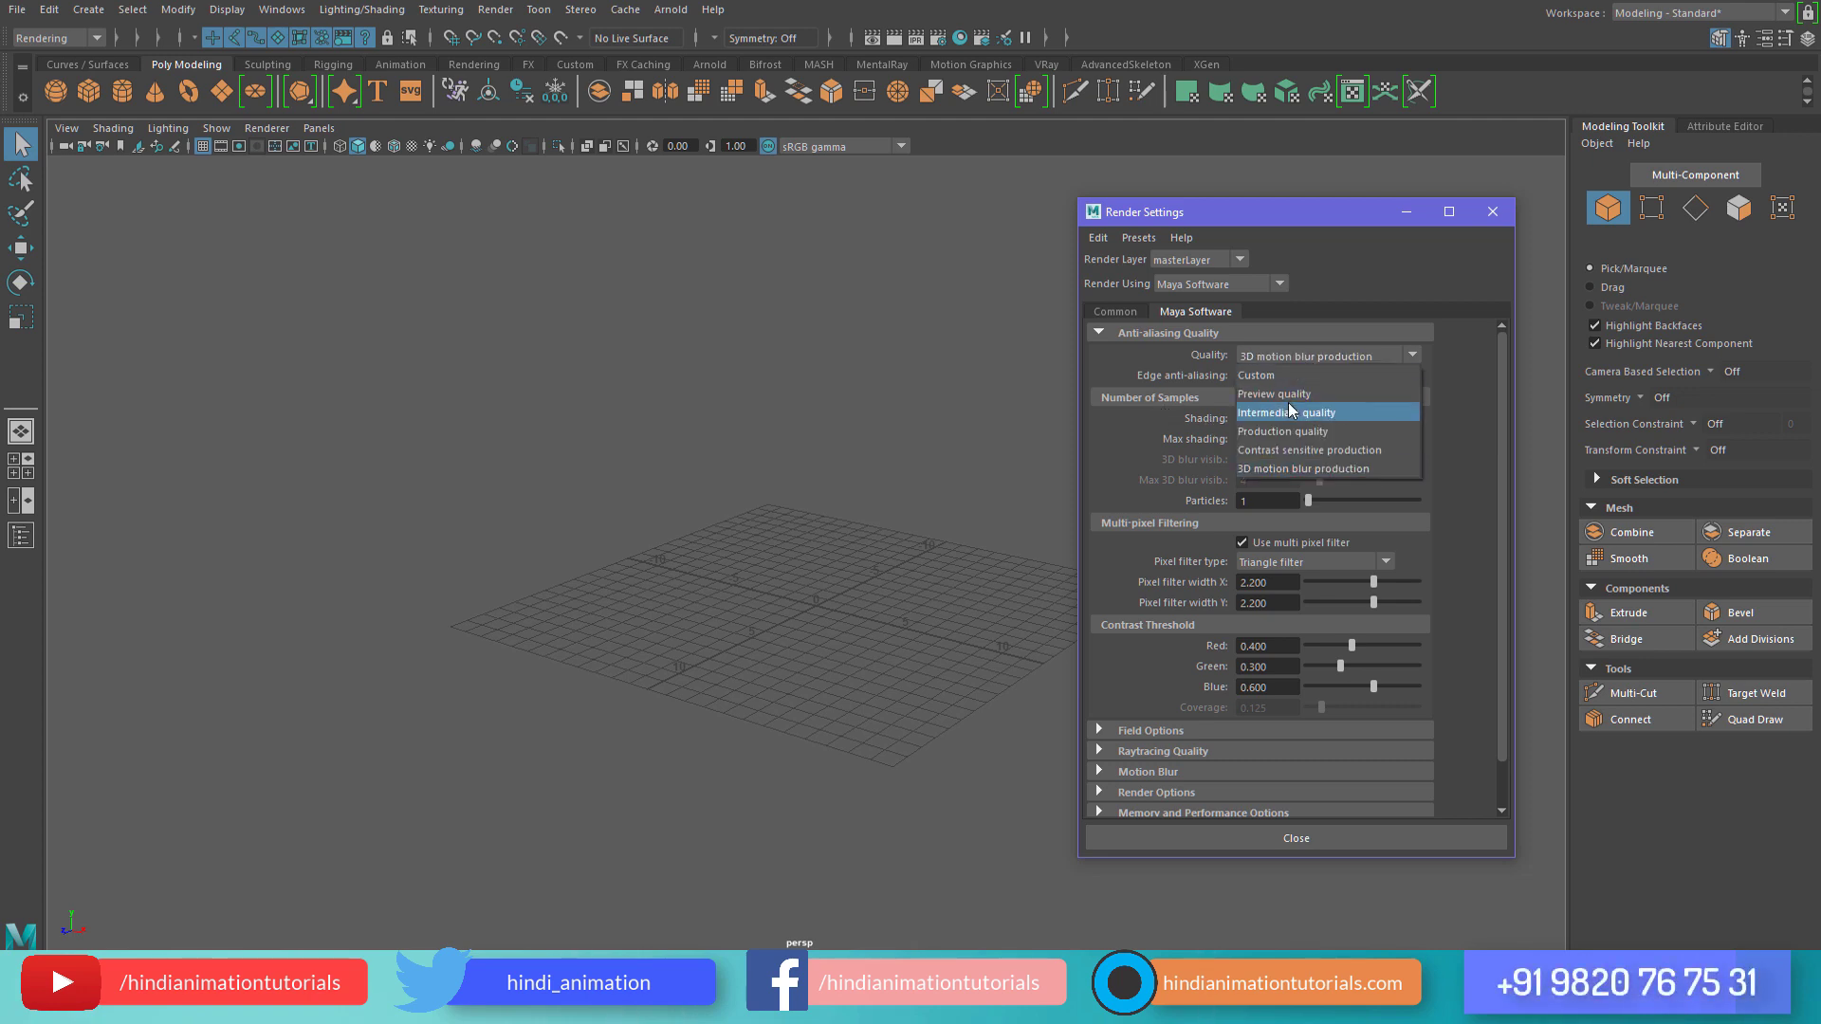
left_click(1278, 392)
left_click(1335, 418)
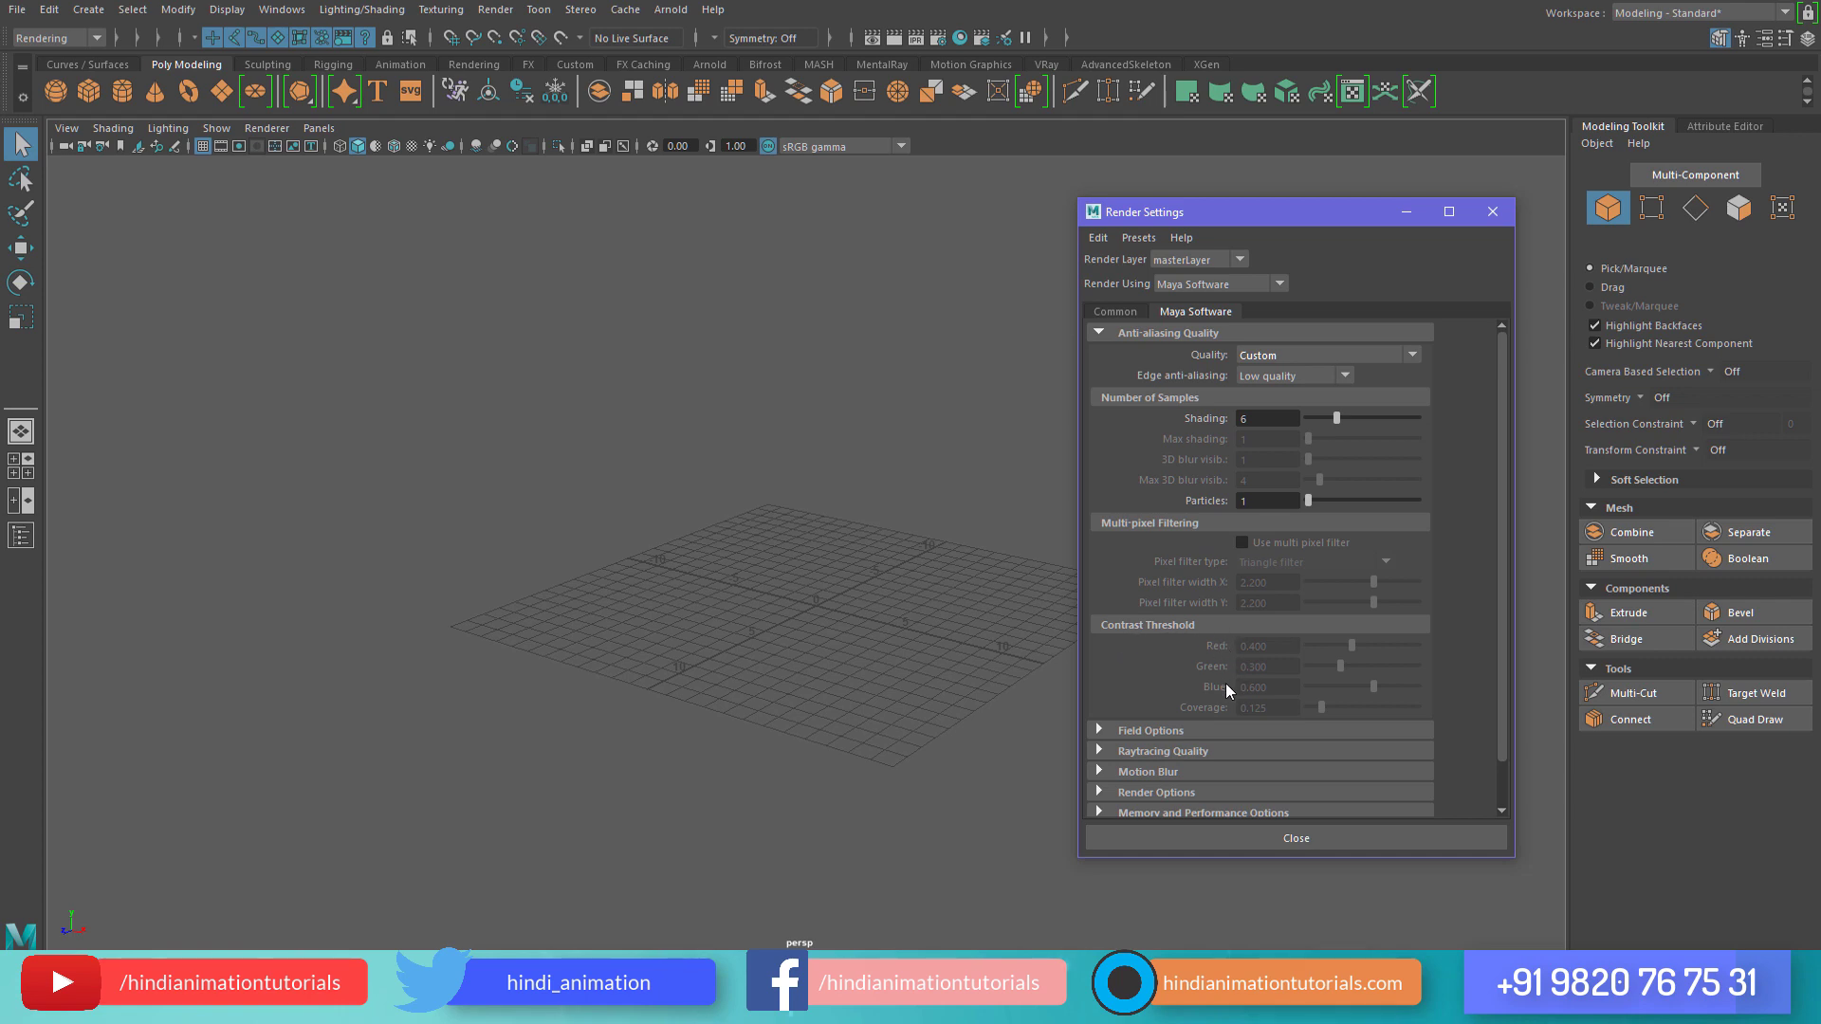
- Settle on Production quality anti-aliasing and collapse the Anti-aliasing Quality section
left_click(1254, 358)
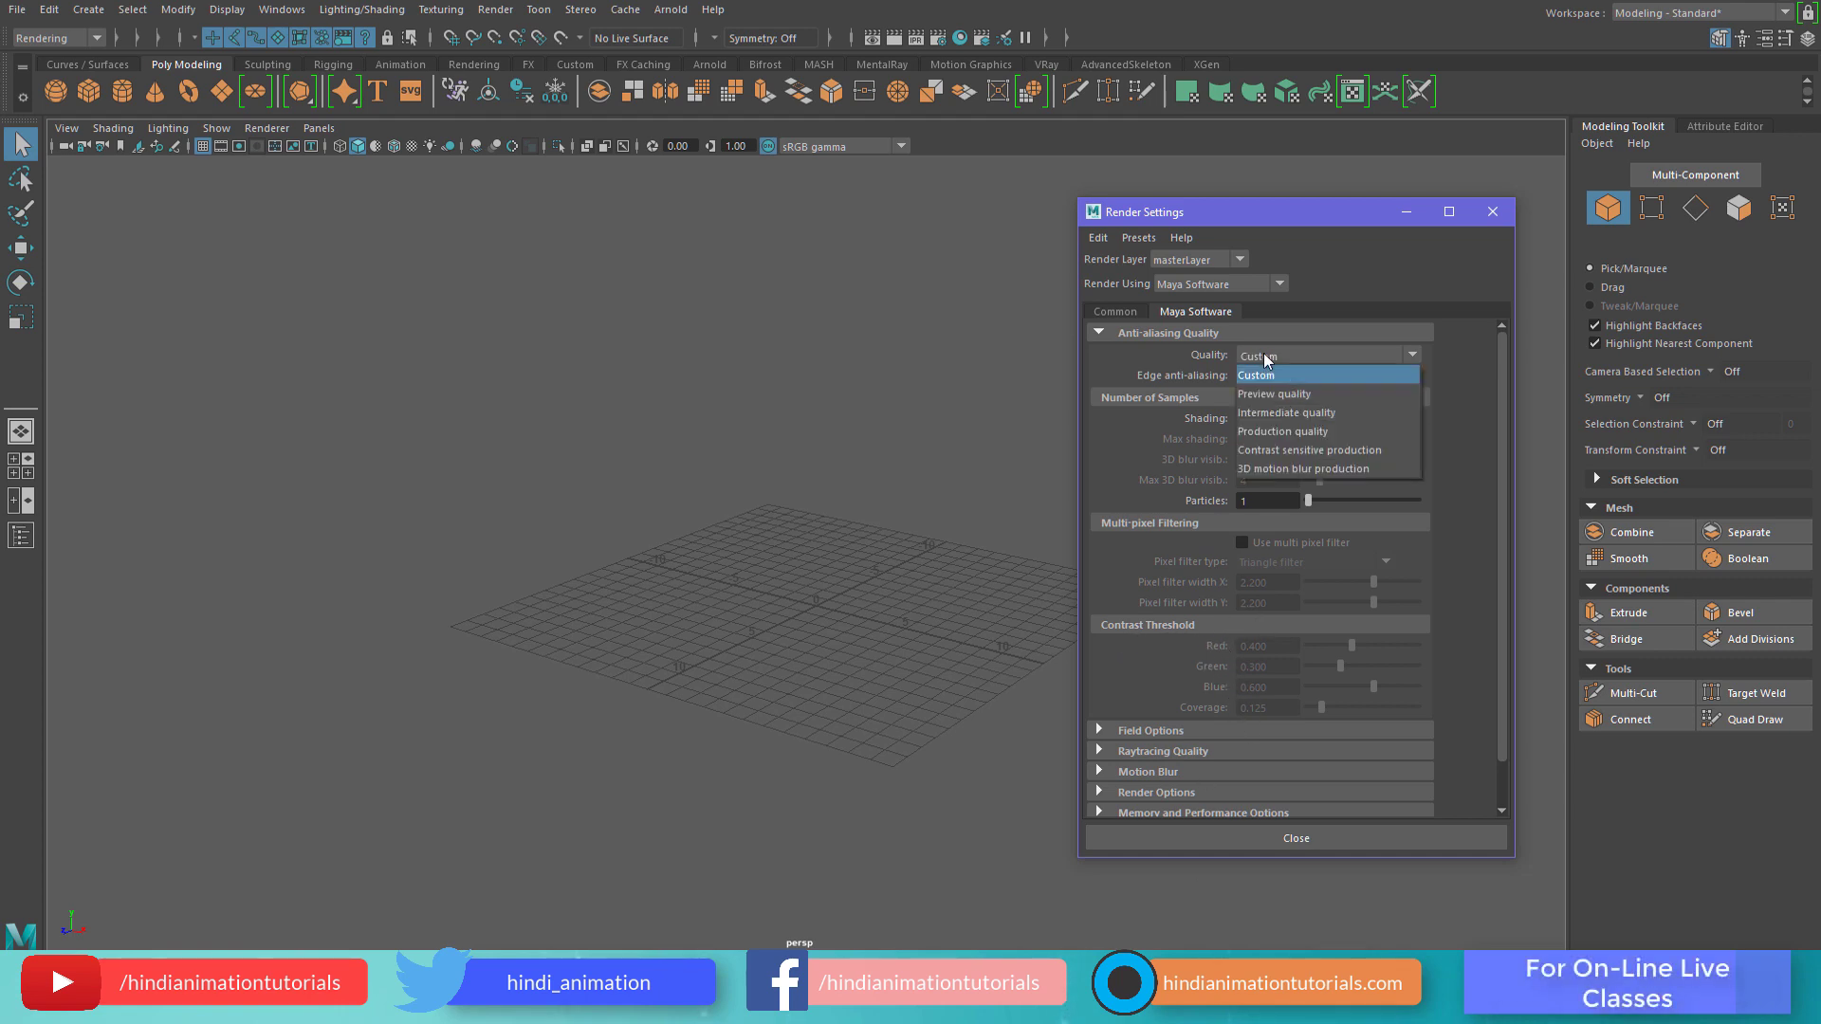
left_click(1290, 430)
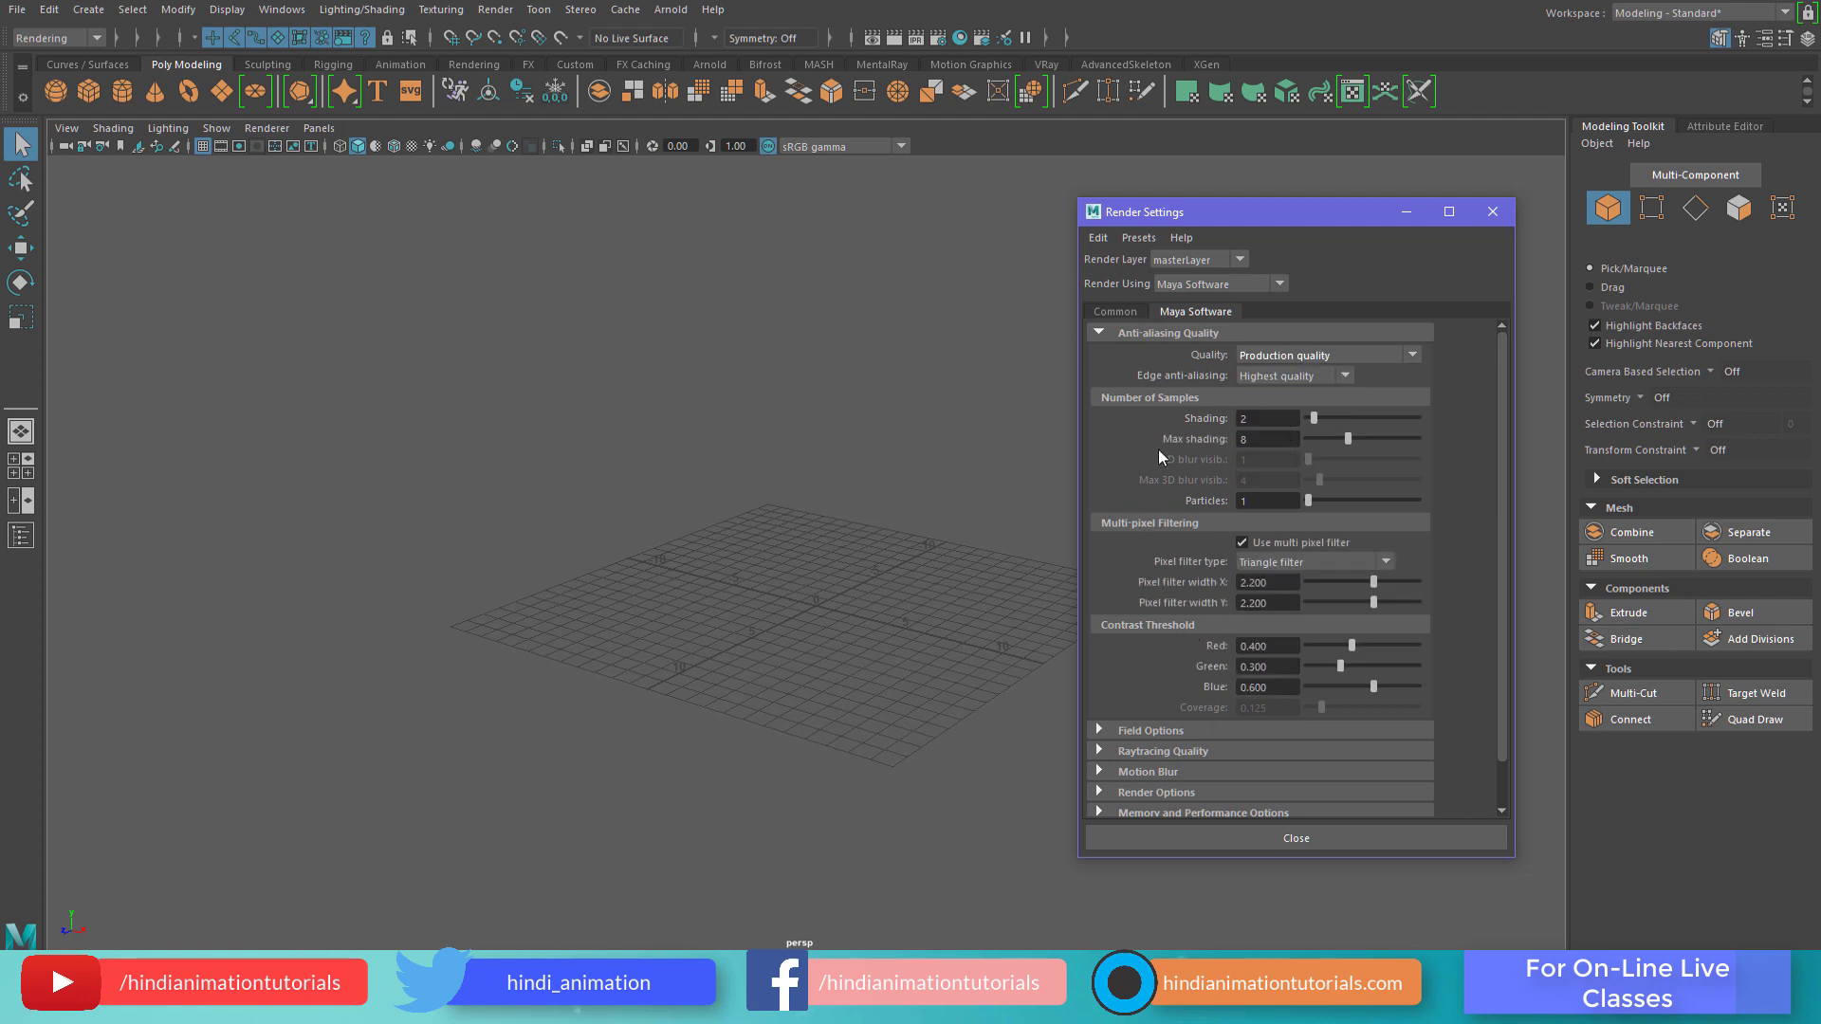
left_click(1112, 330)
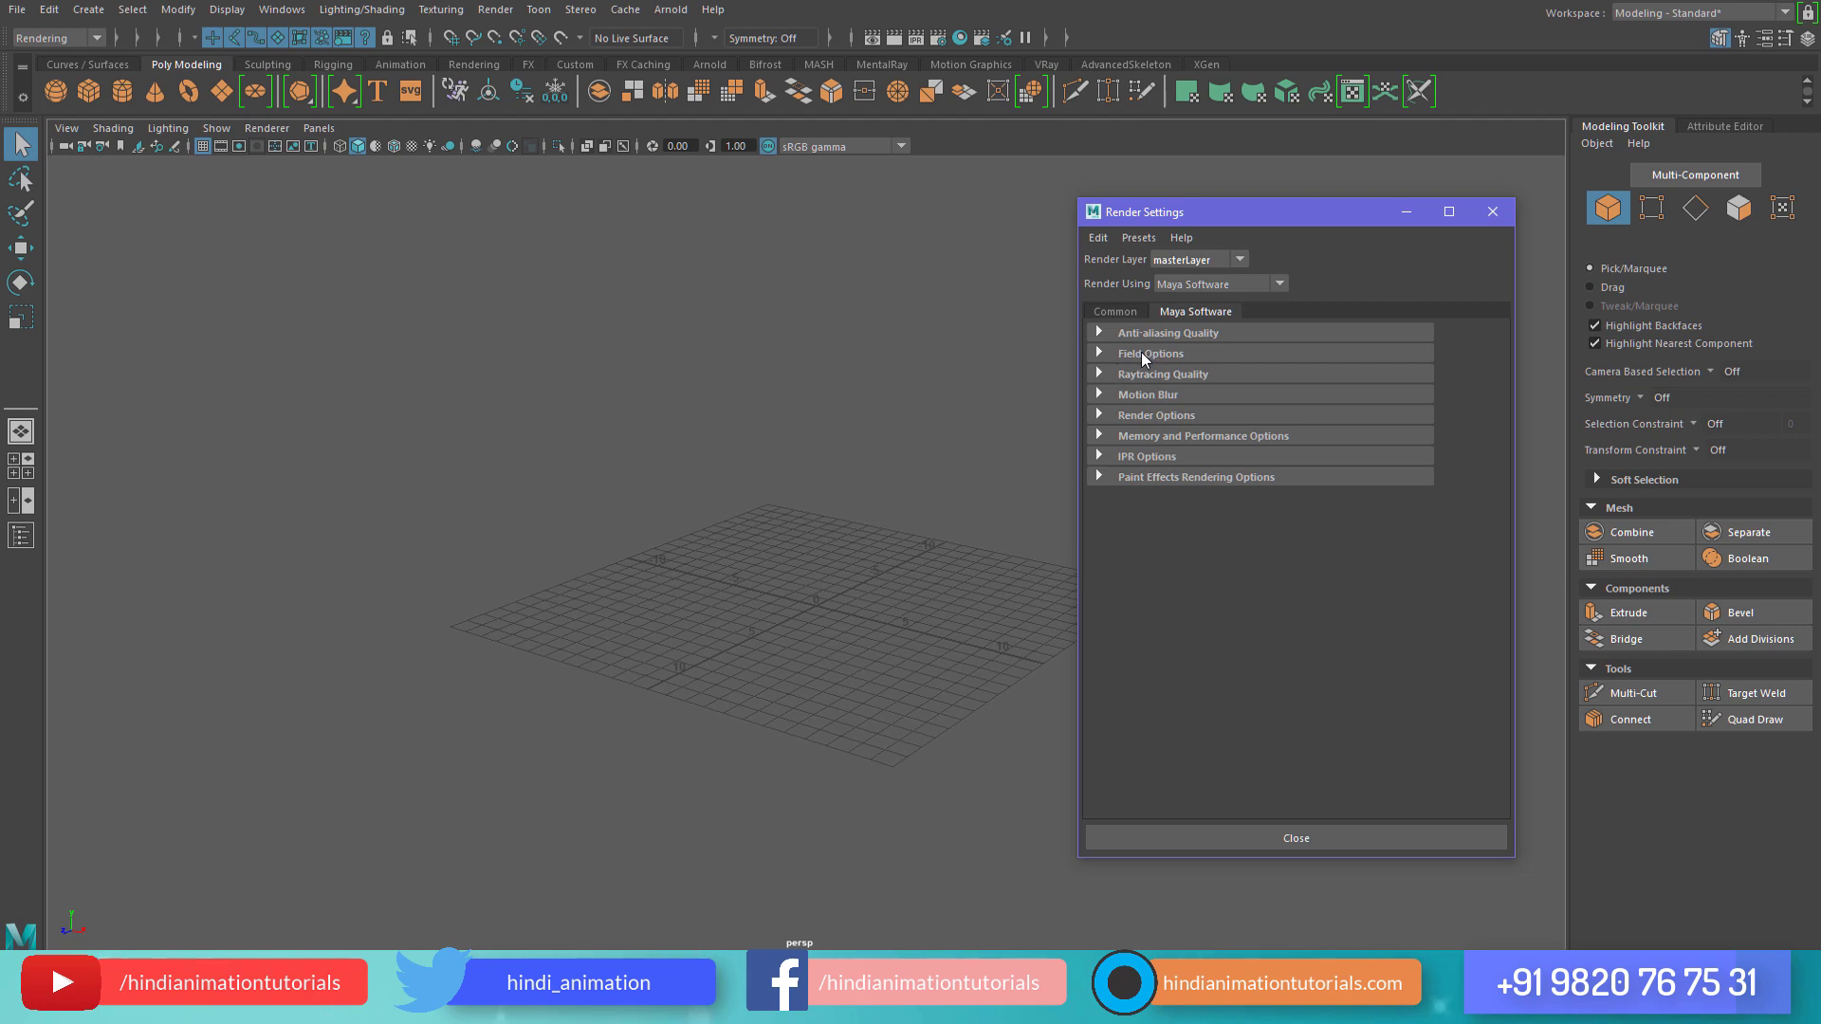
left_click(1144, 355)
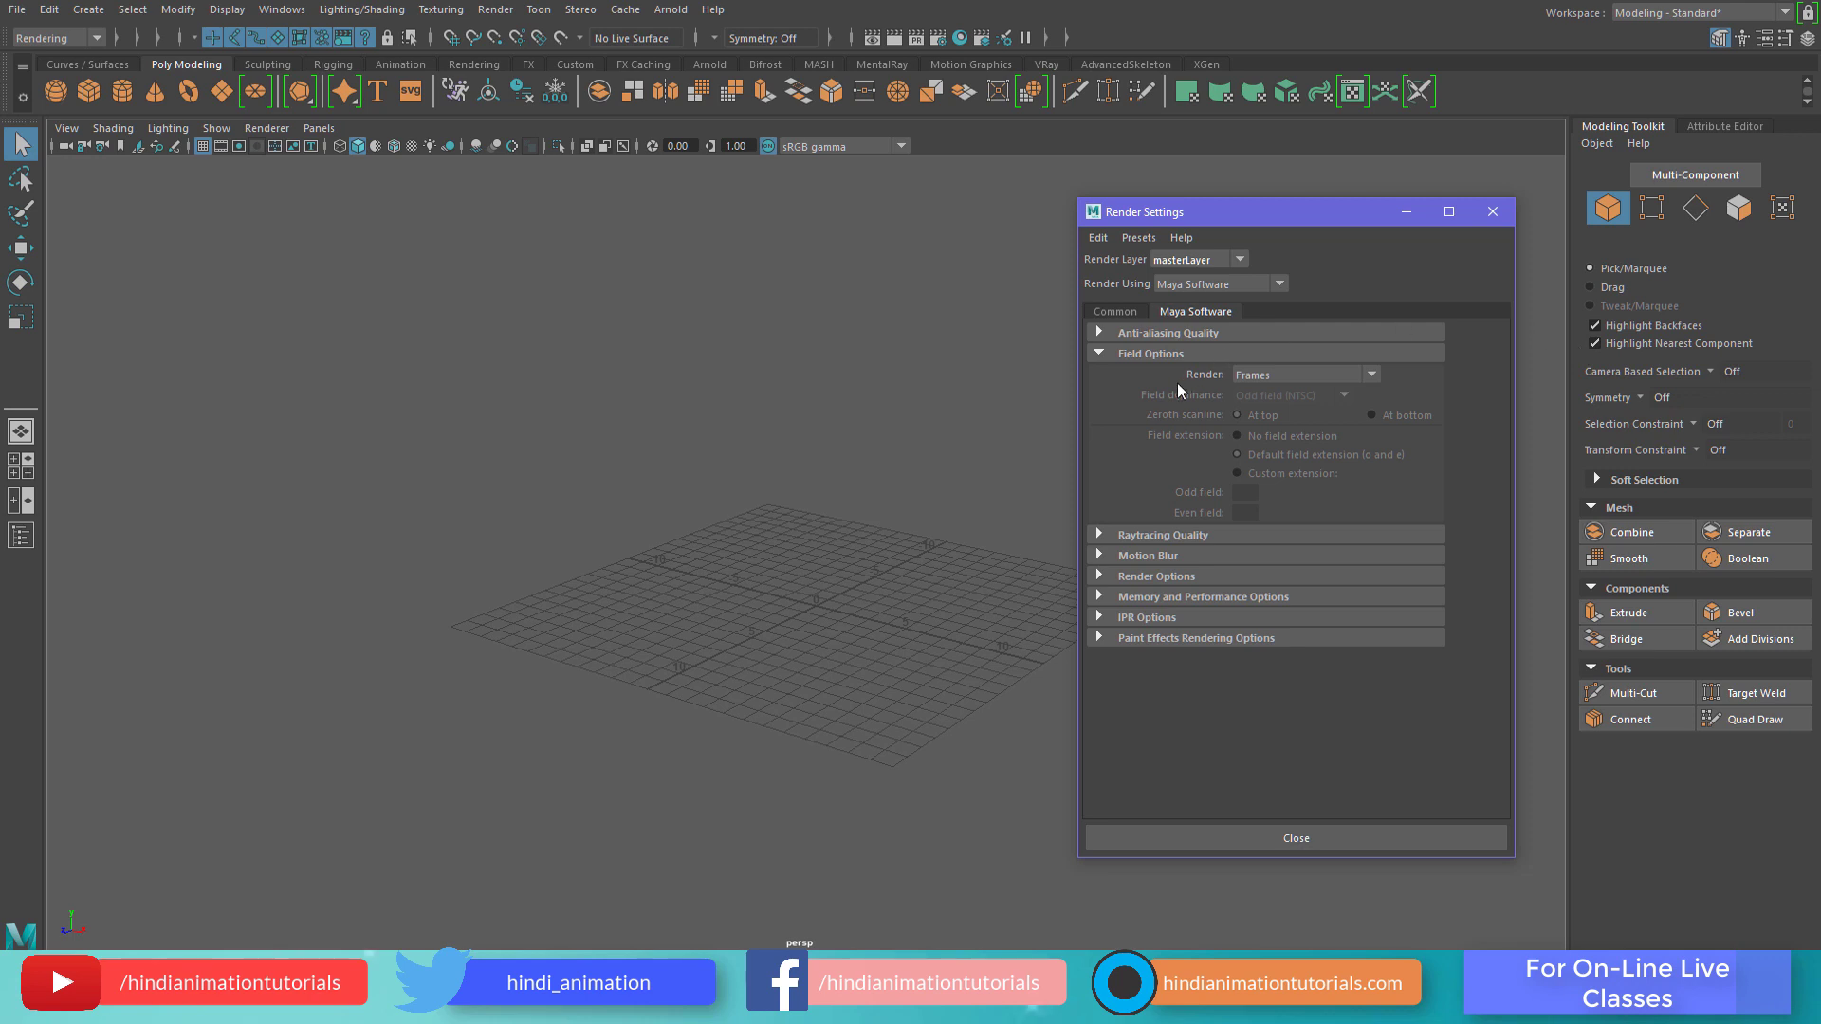
left_click(1278, 372)
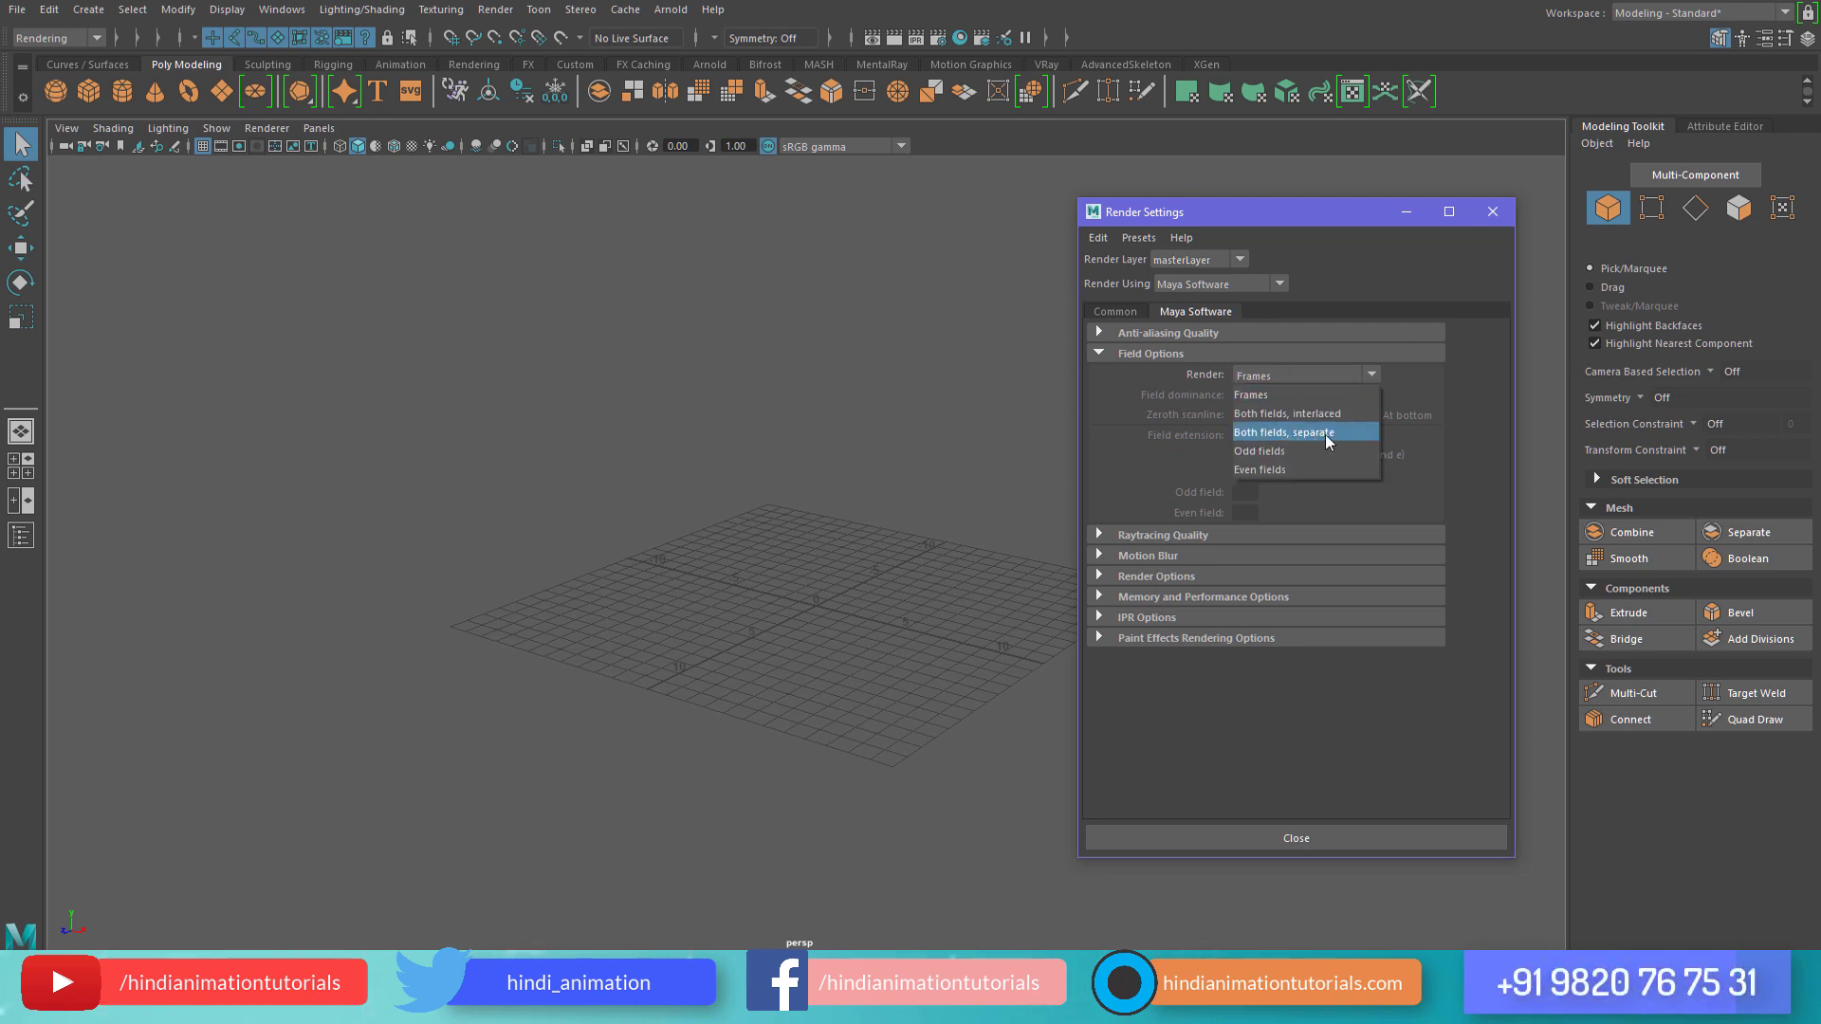
left_click(1271, 395)
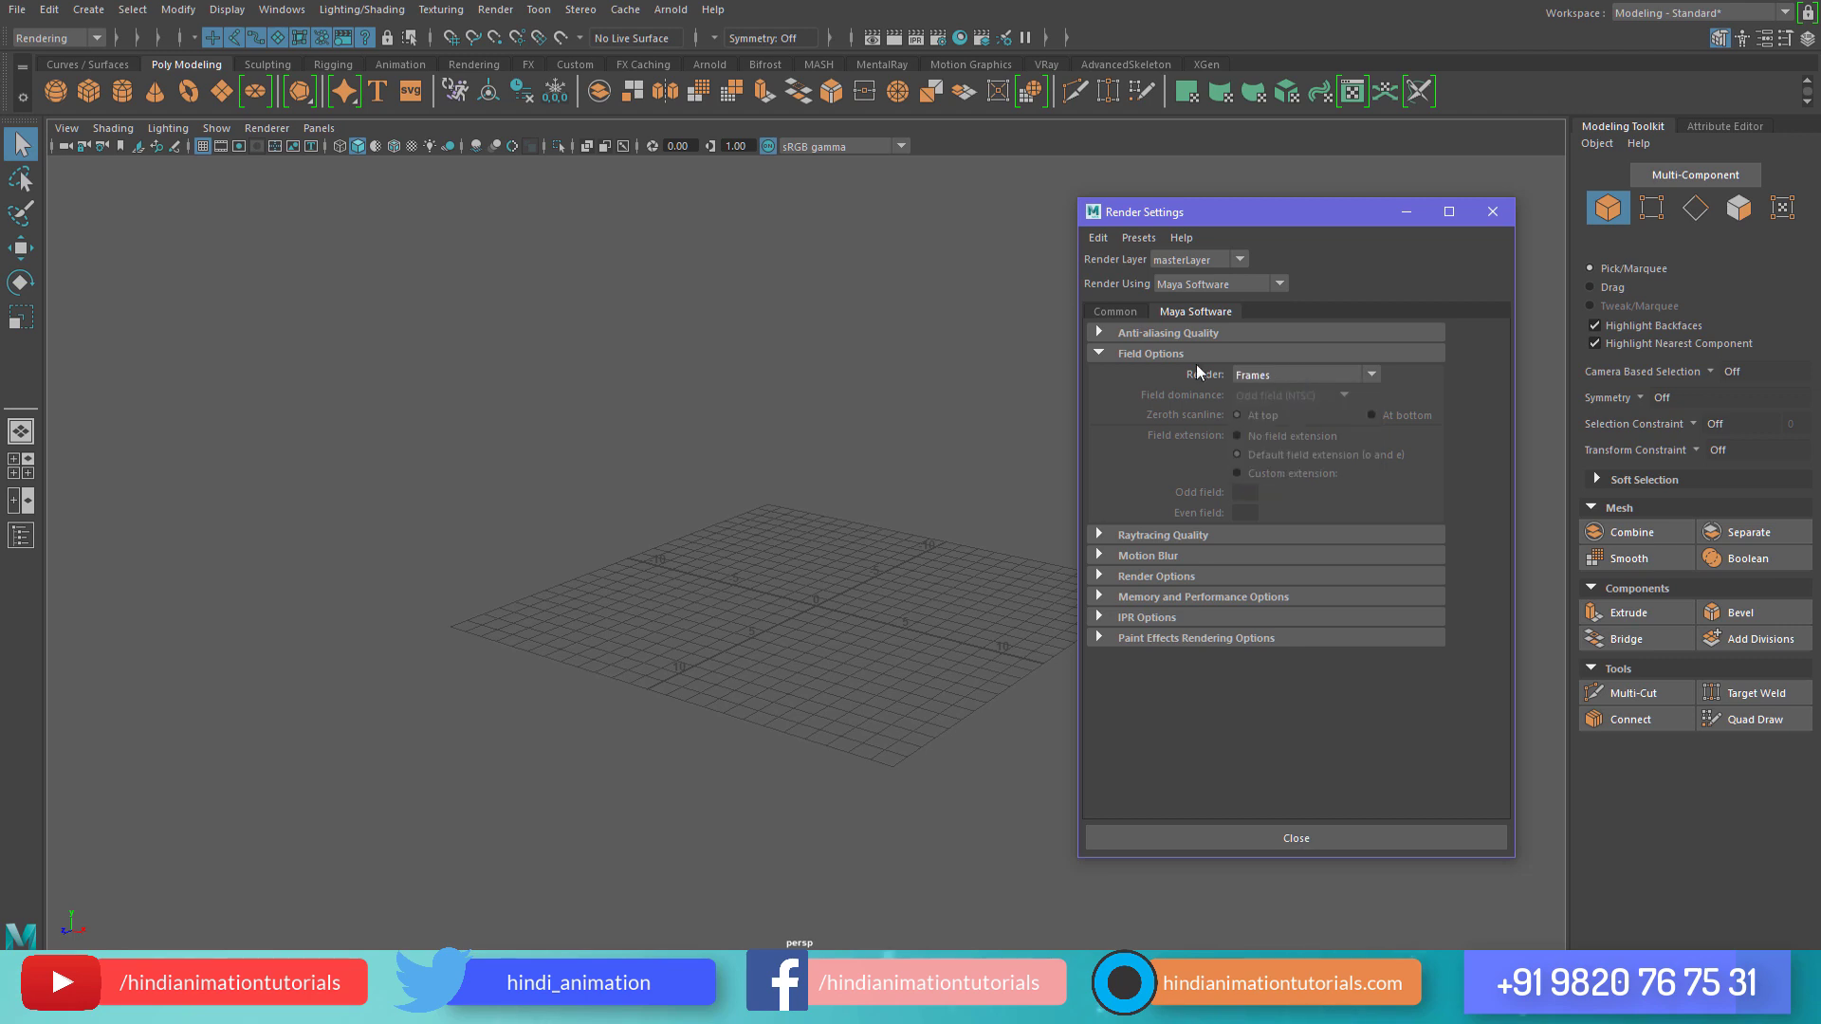
left_click(1102, 352)
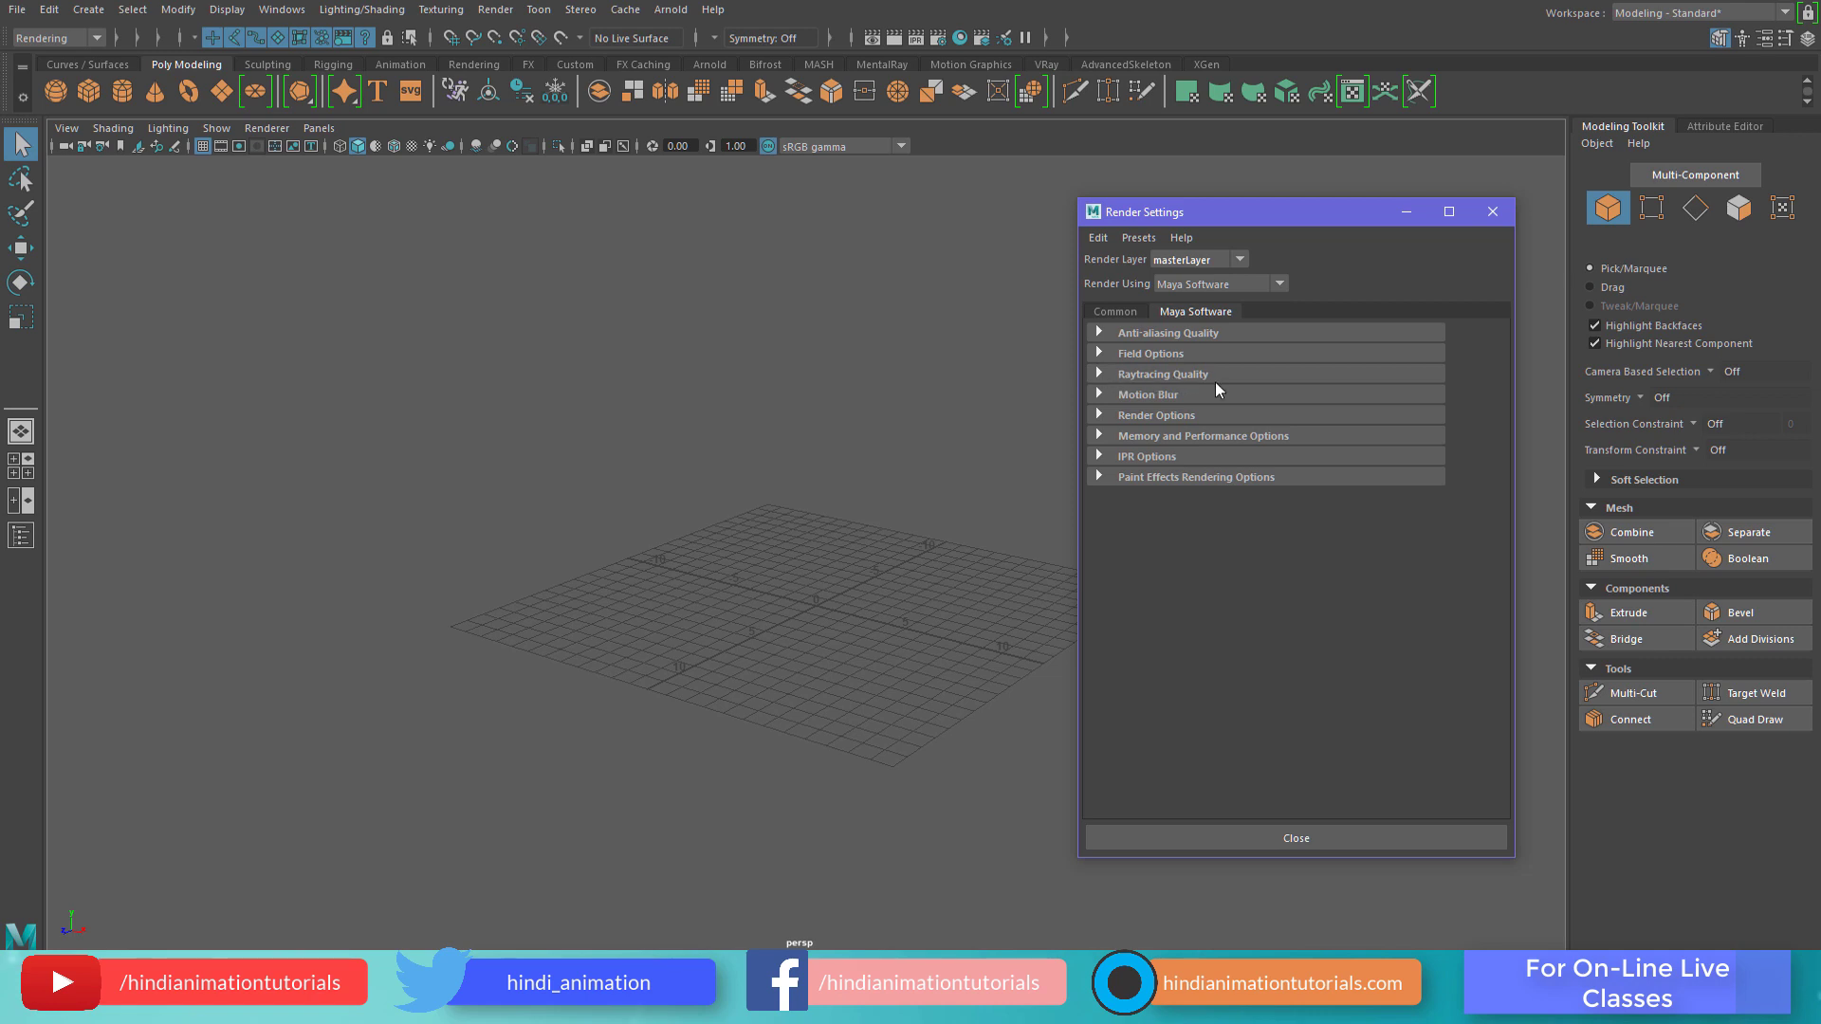
- Enable Raytracing in Raytracing Quality, with Reflections, Refractions and Shadows at 10
left_click(1144, 374)
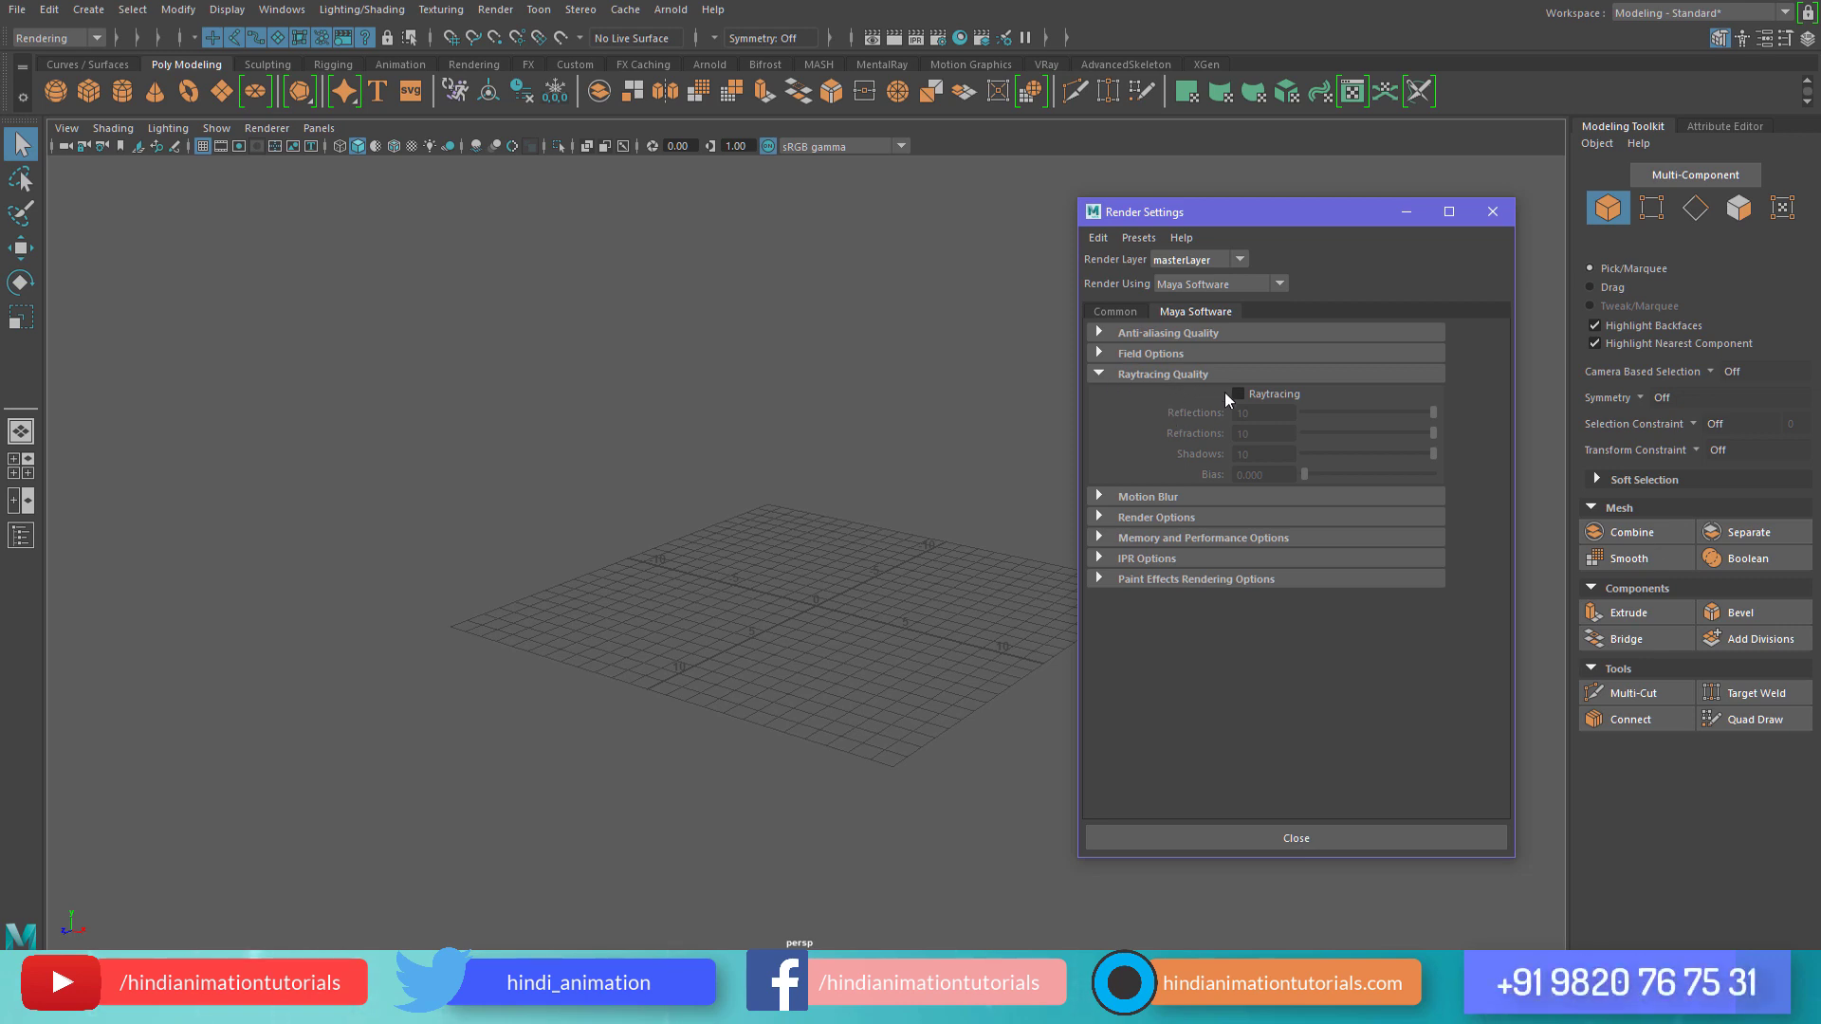
left_click(1262, 392)
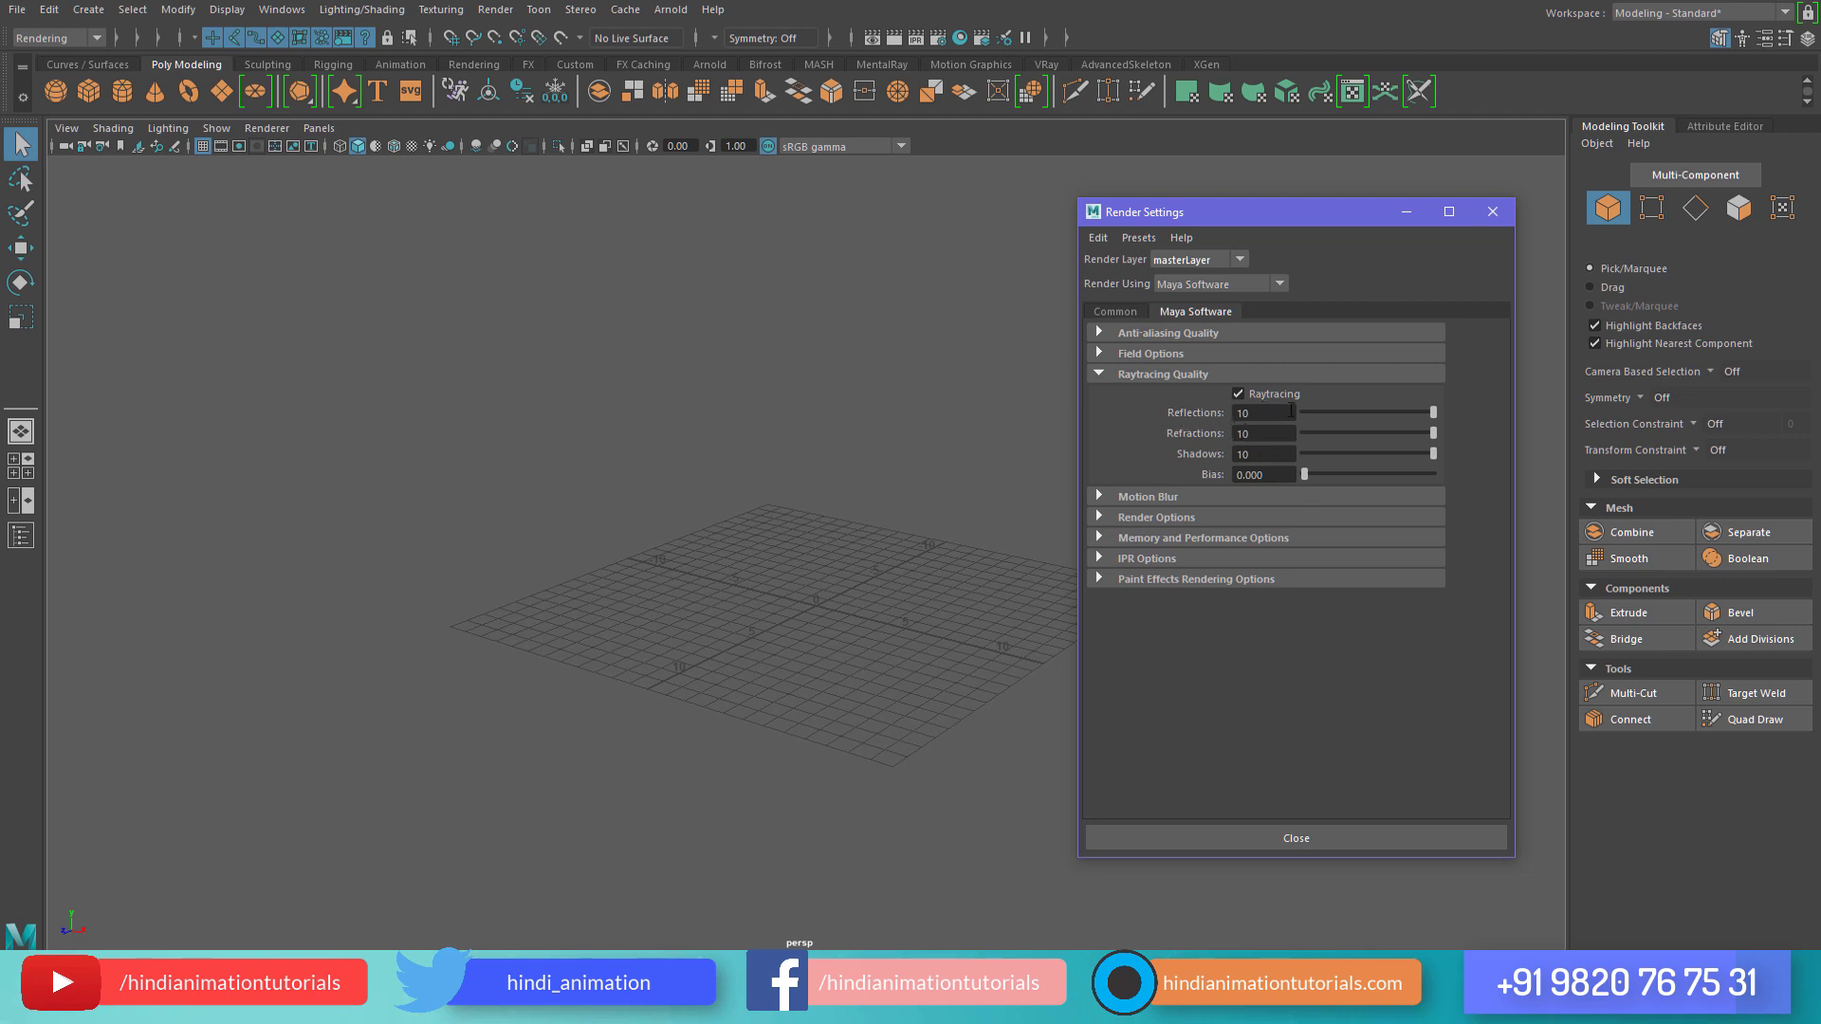
left_click(1100, 373)
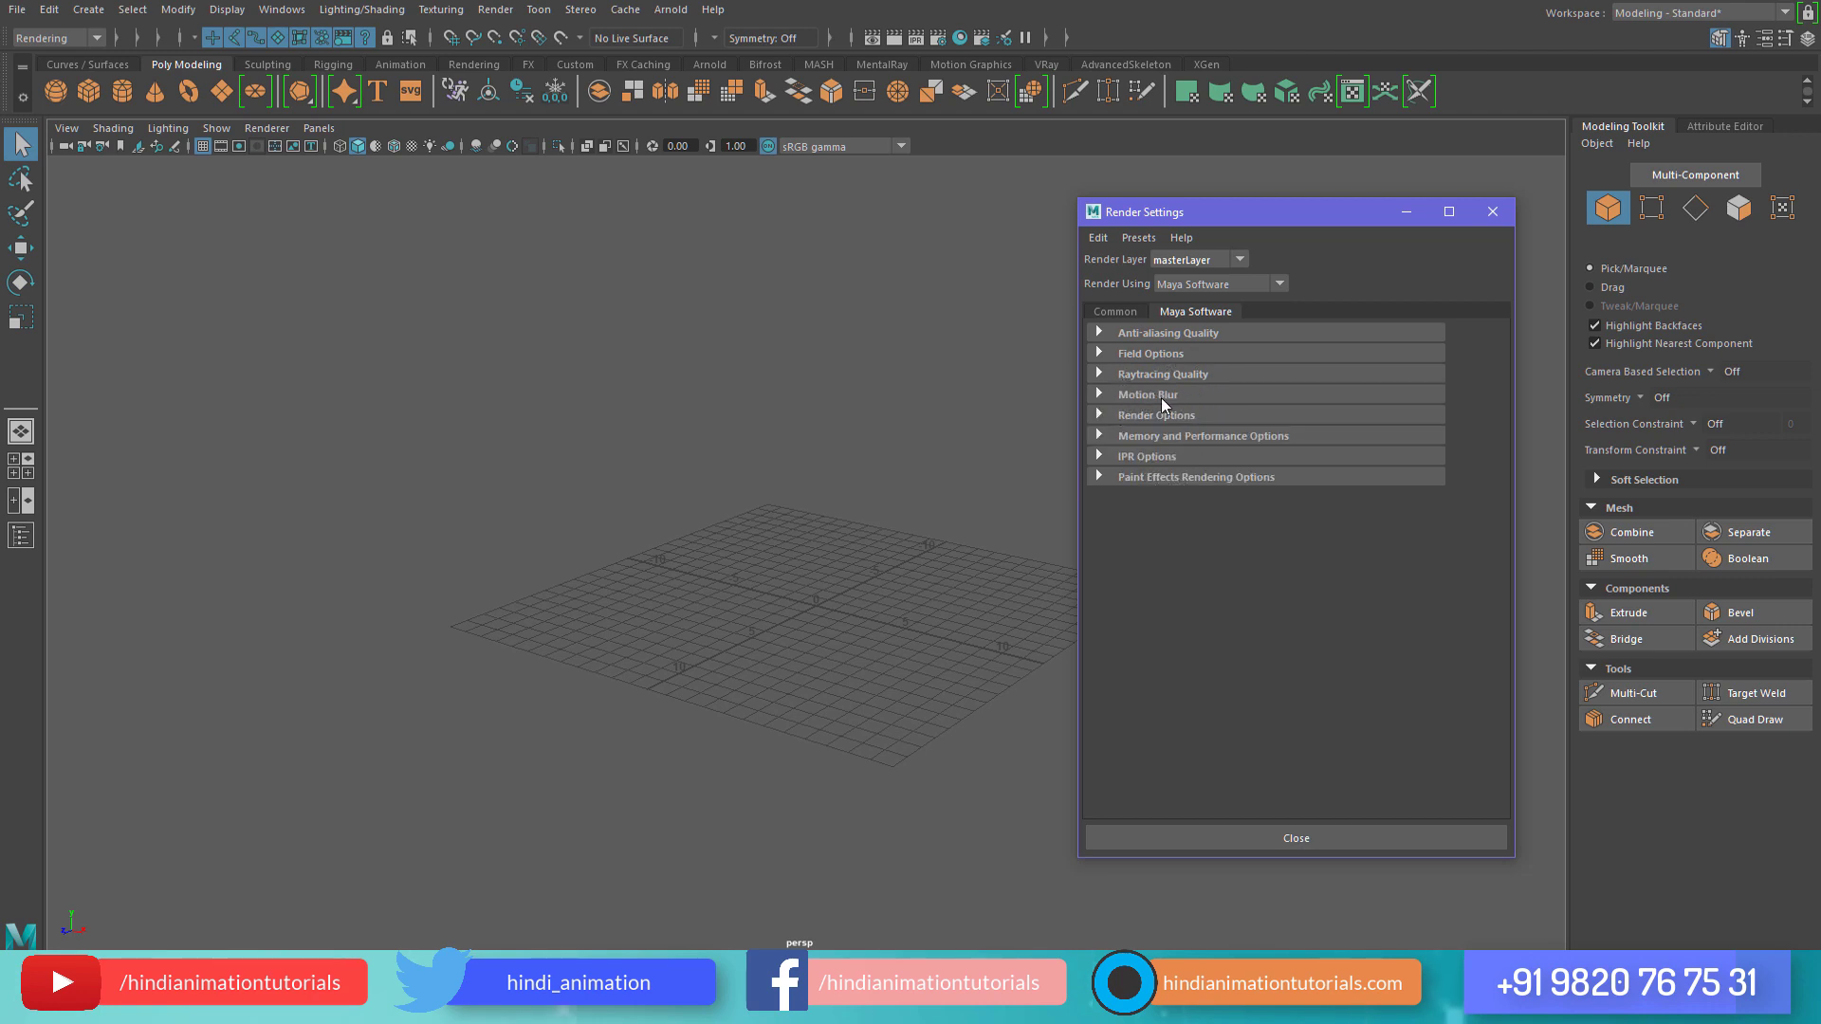
- Review the Motion Blur, Render Options and IPR Options sections, then reopen Anti-aliasing Quality
left_click(1161, 397)
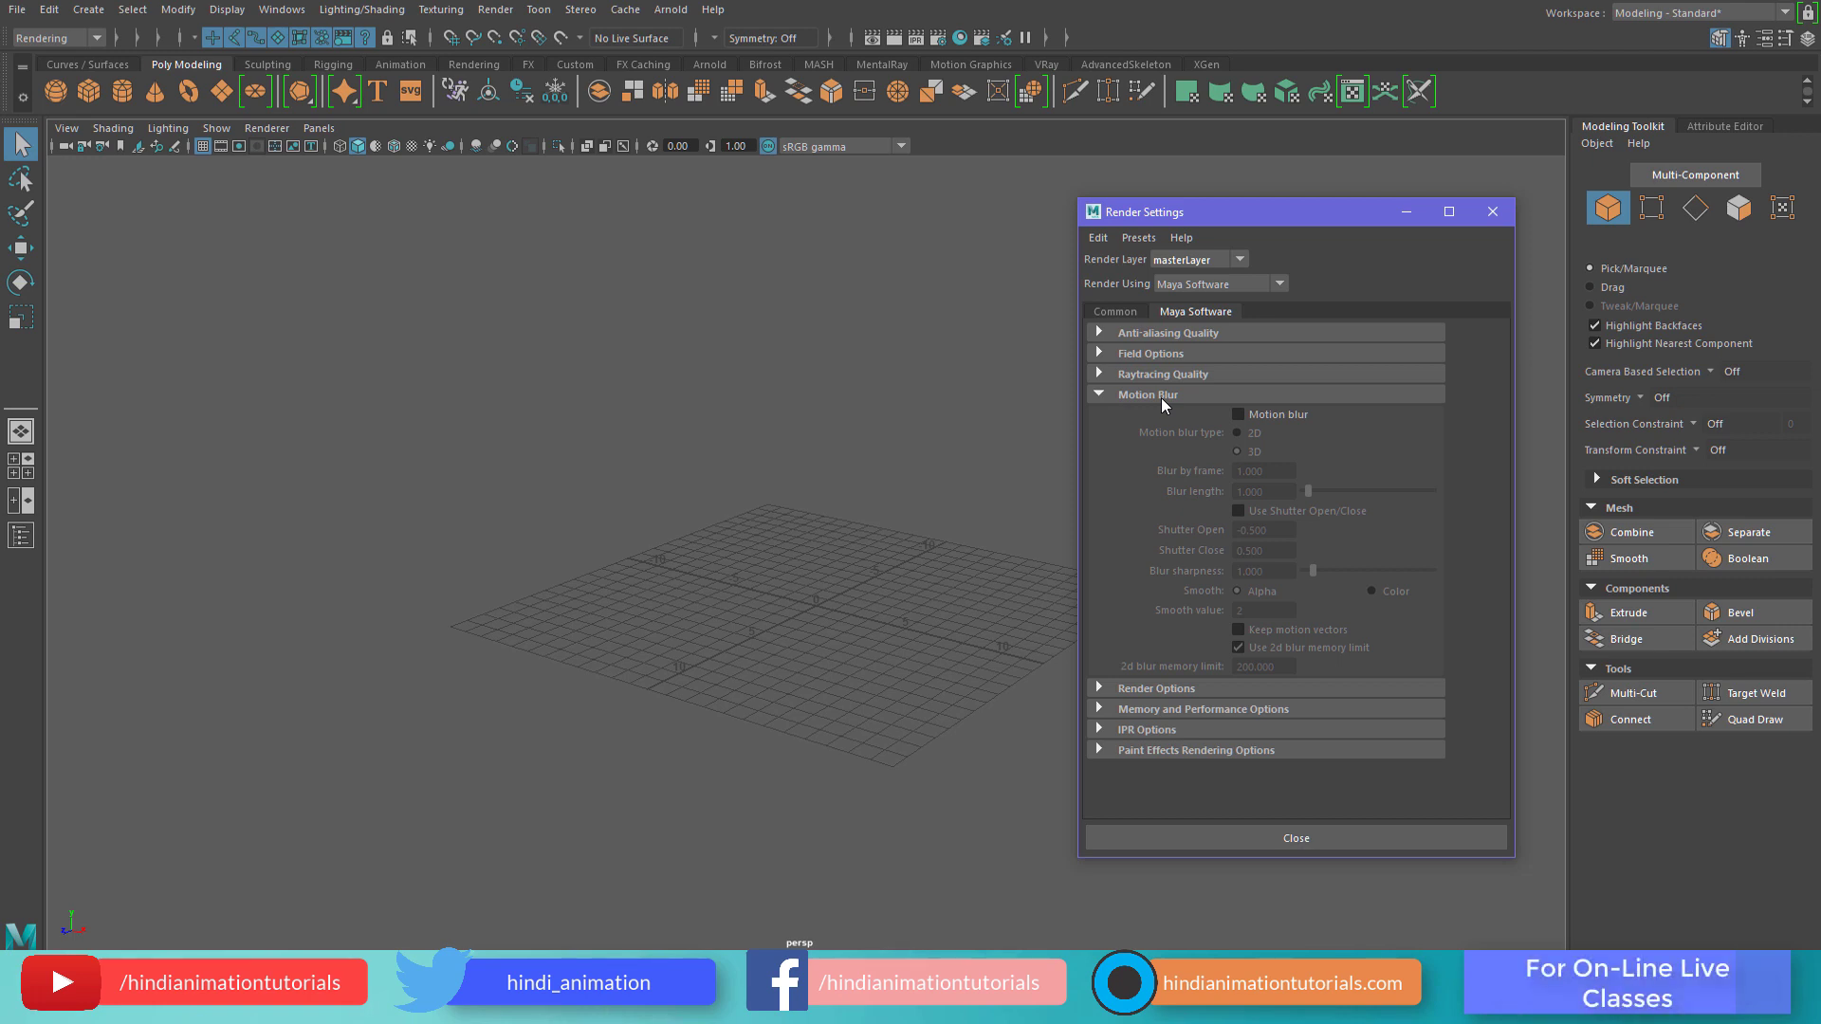
left_click(1163, 399)
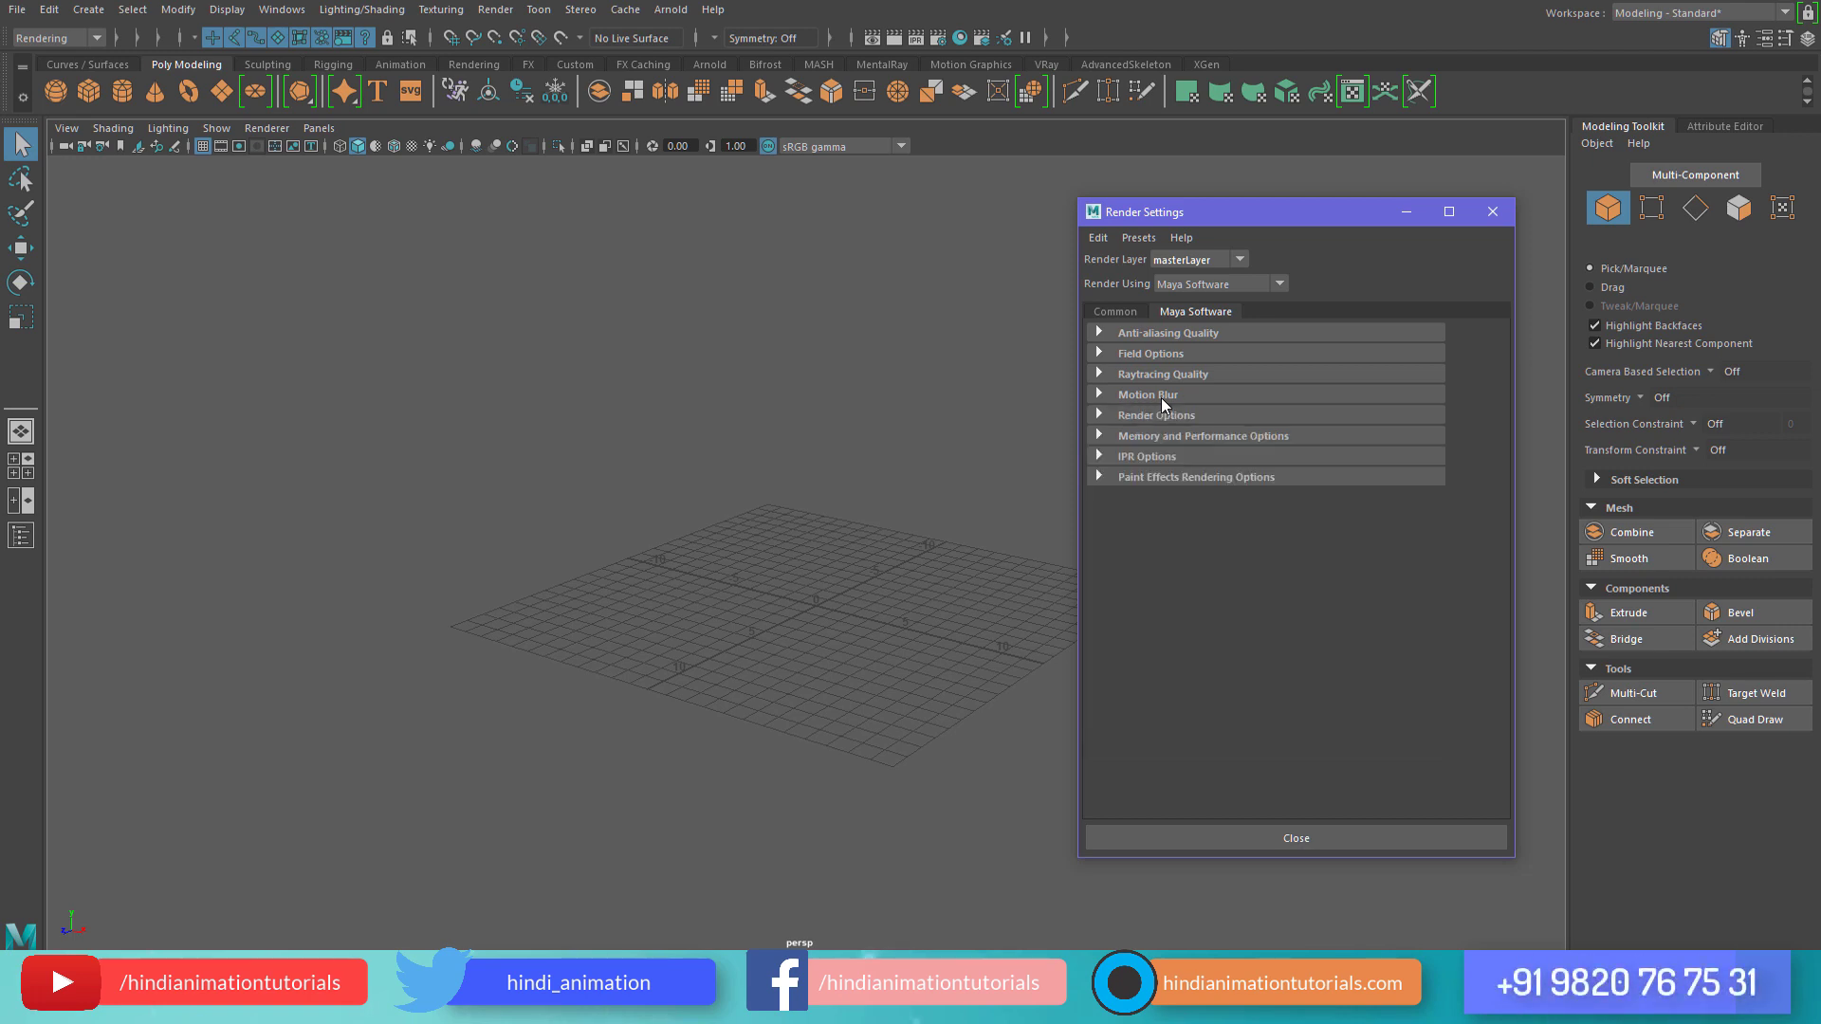
left_click(1152, 418)
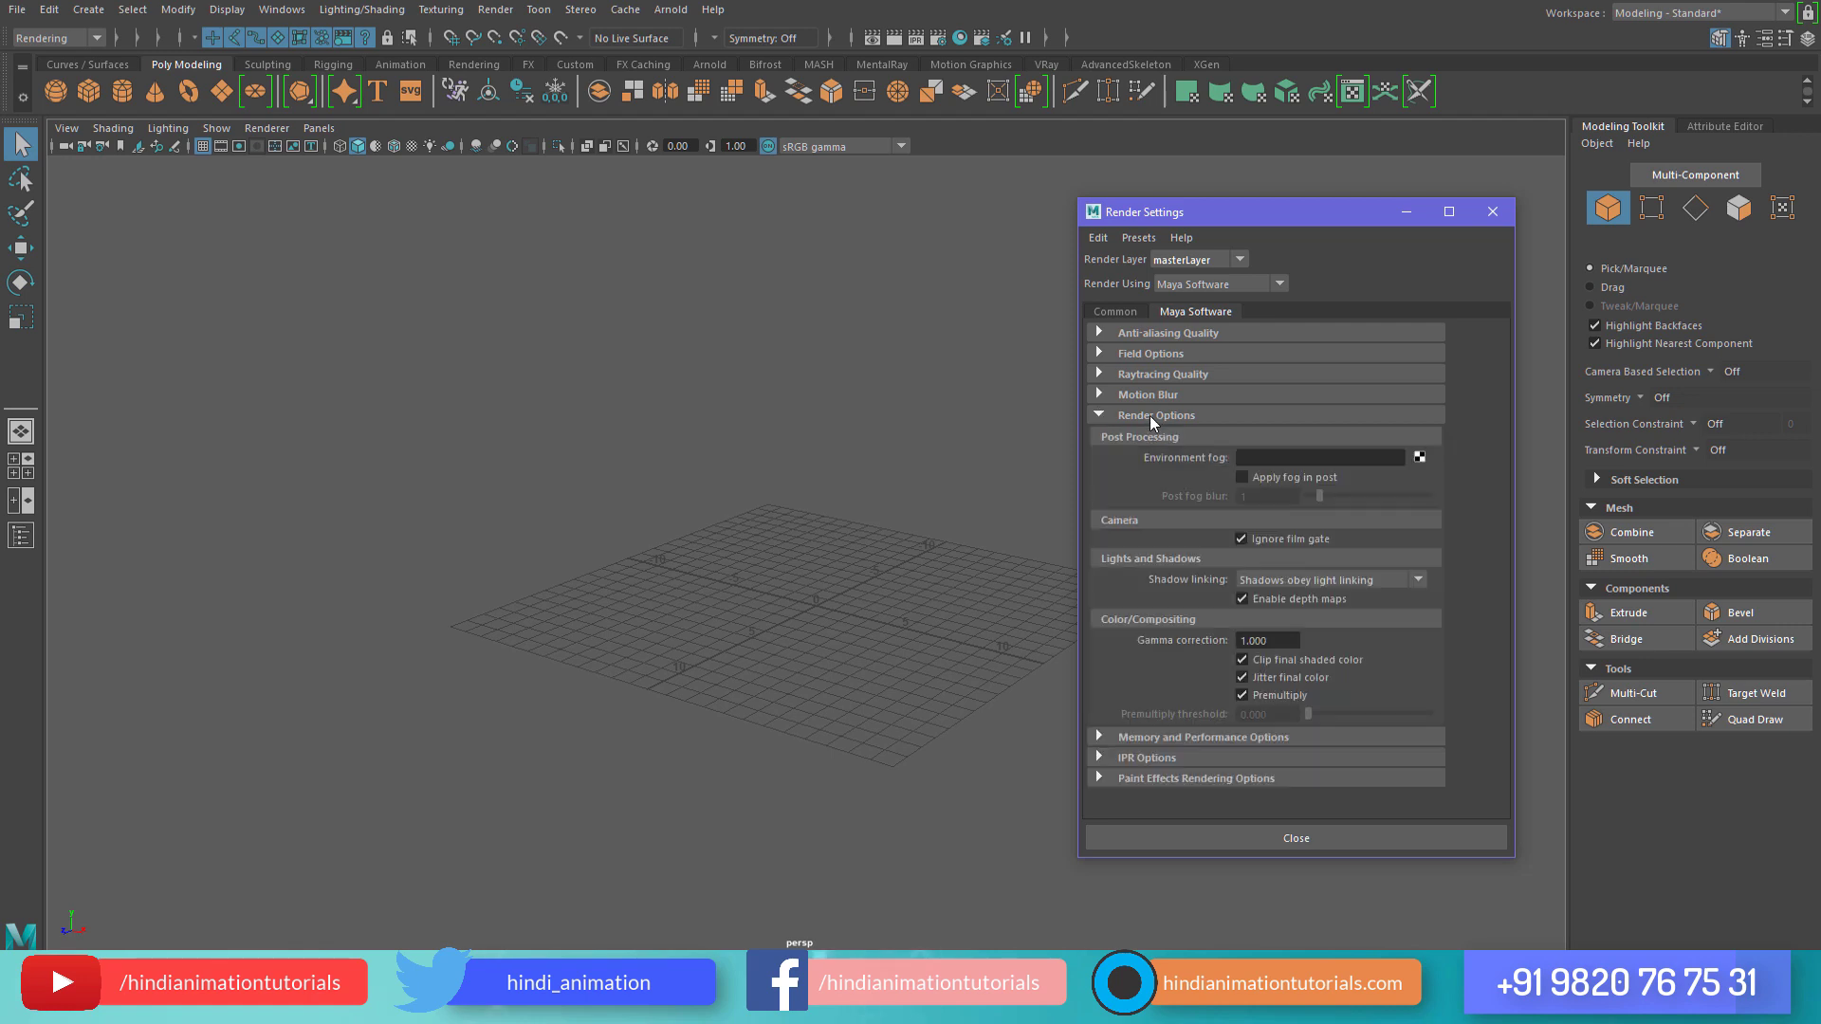
left_click(1149, 416)
left_click(1169, 461)
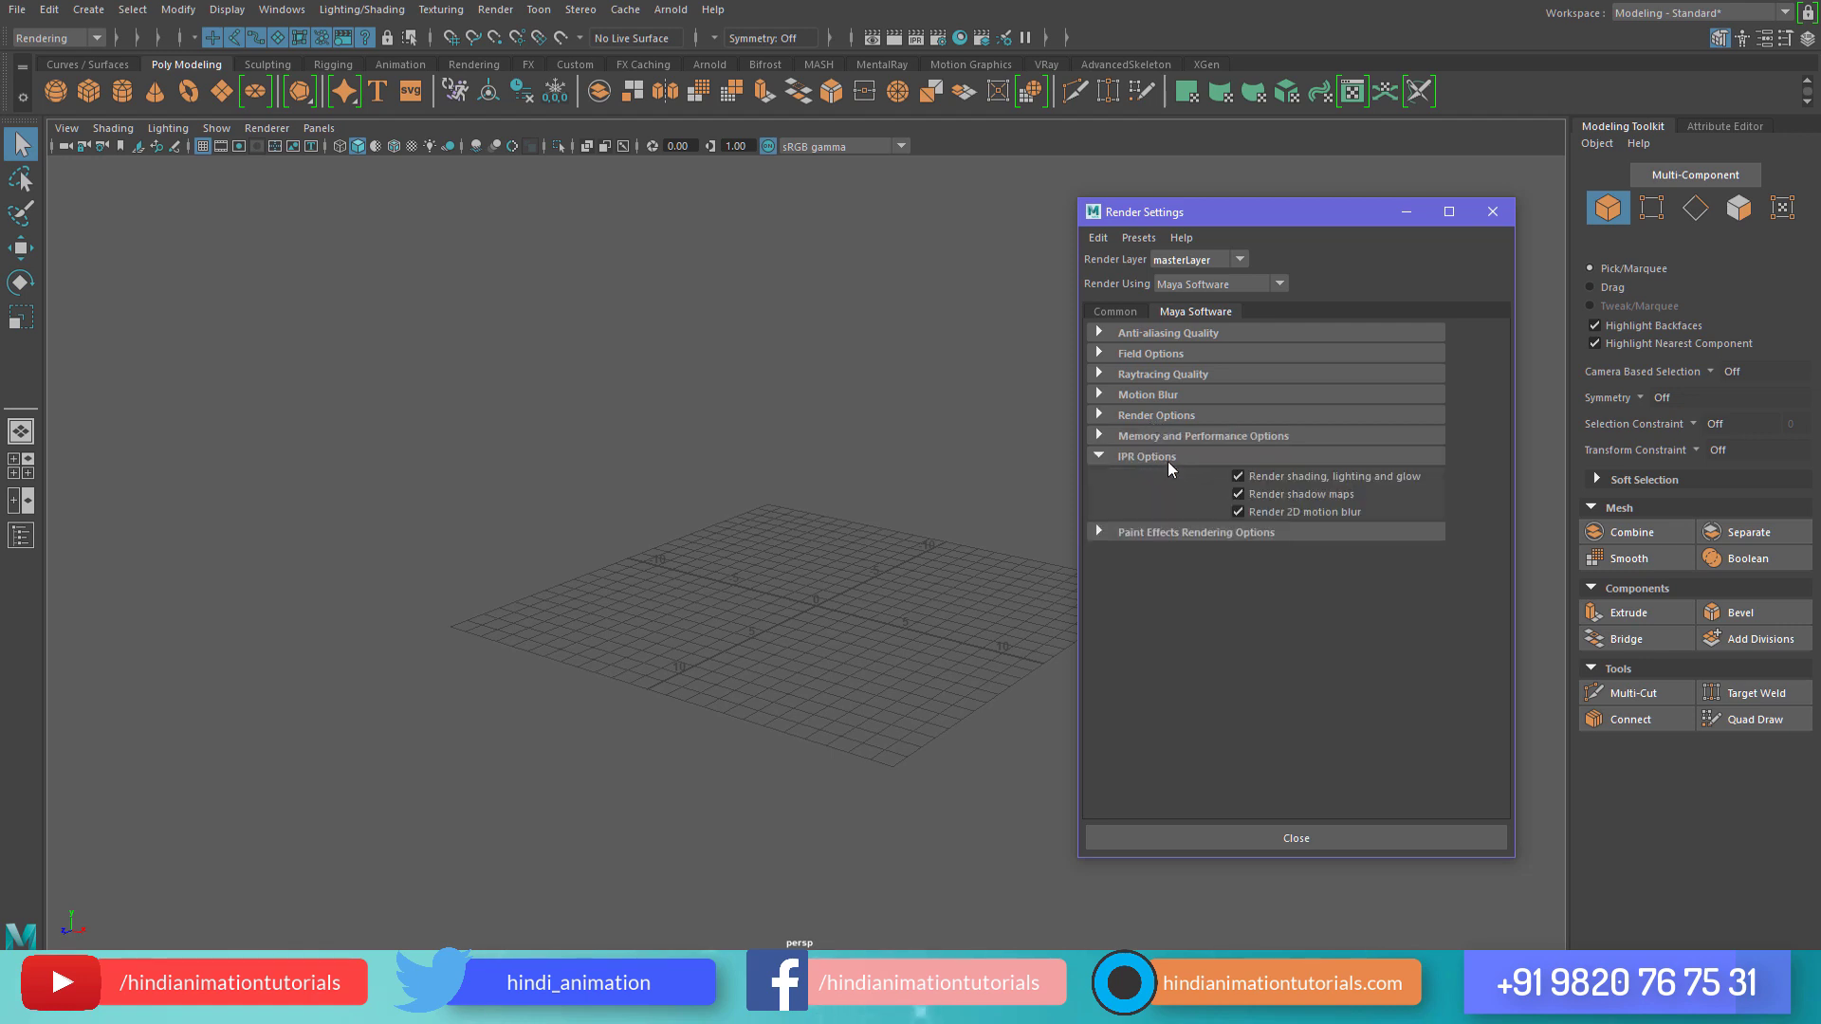
left_click(1163, 459)
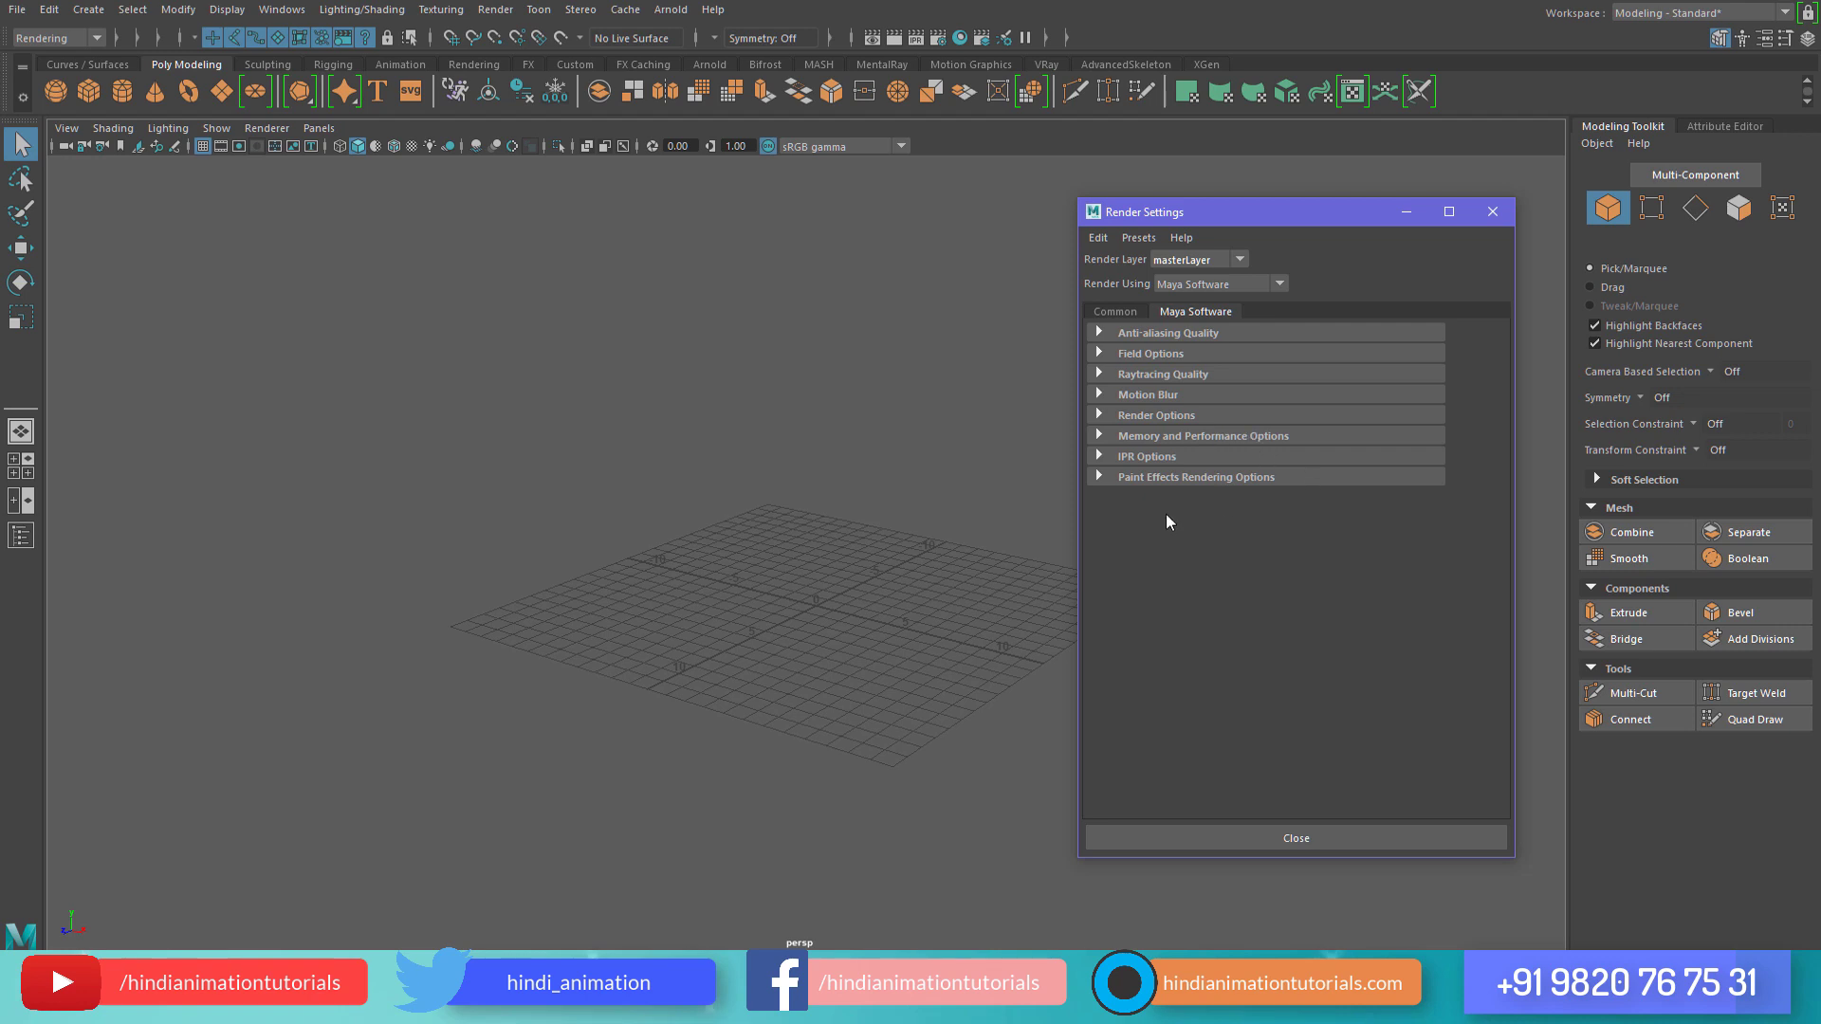
left_click(1165, 414)
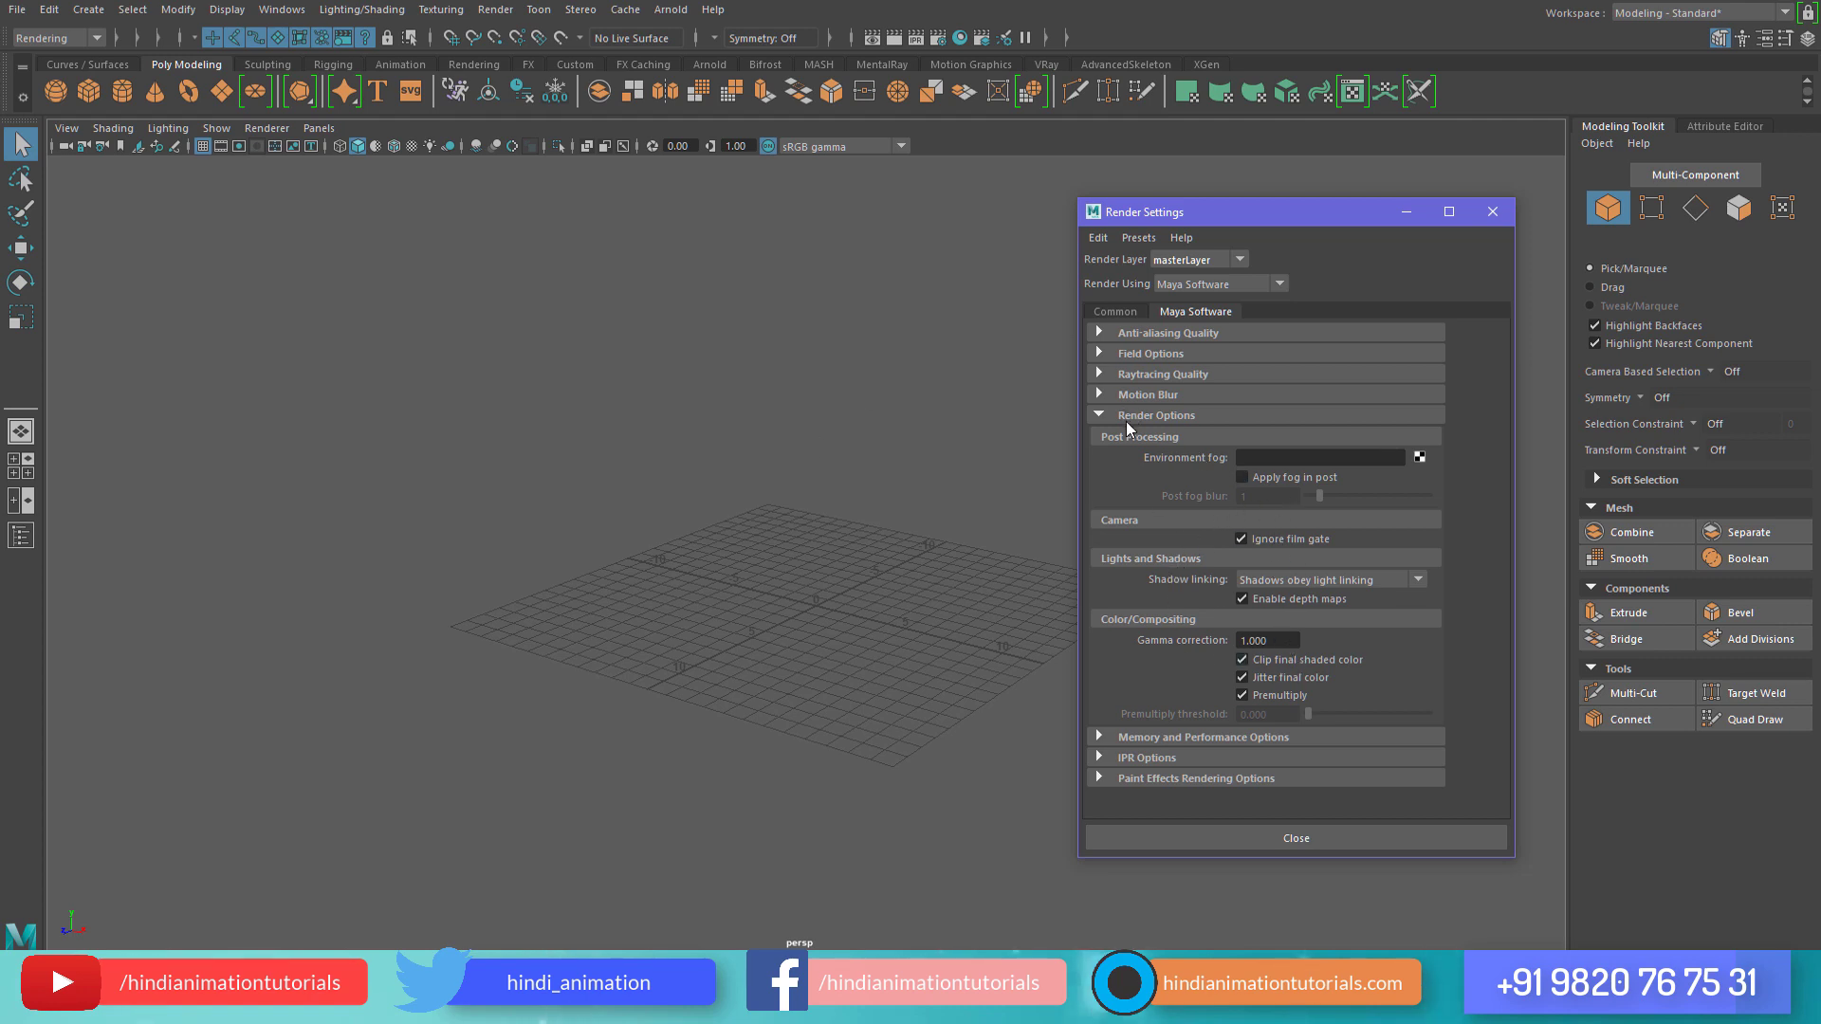
left_click(1102, 416)
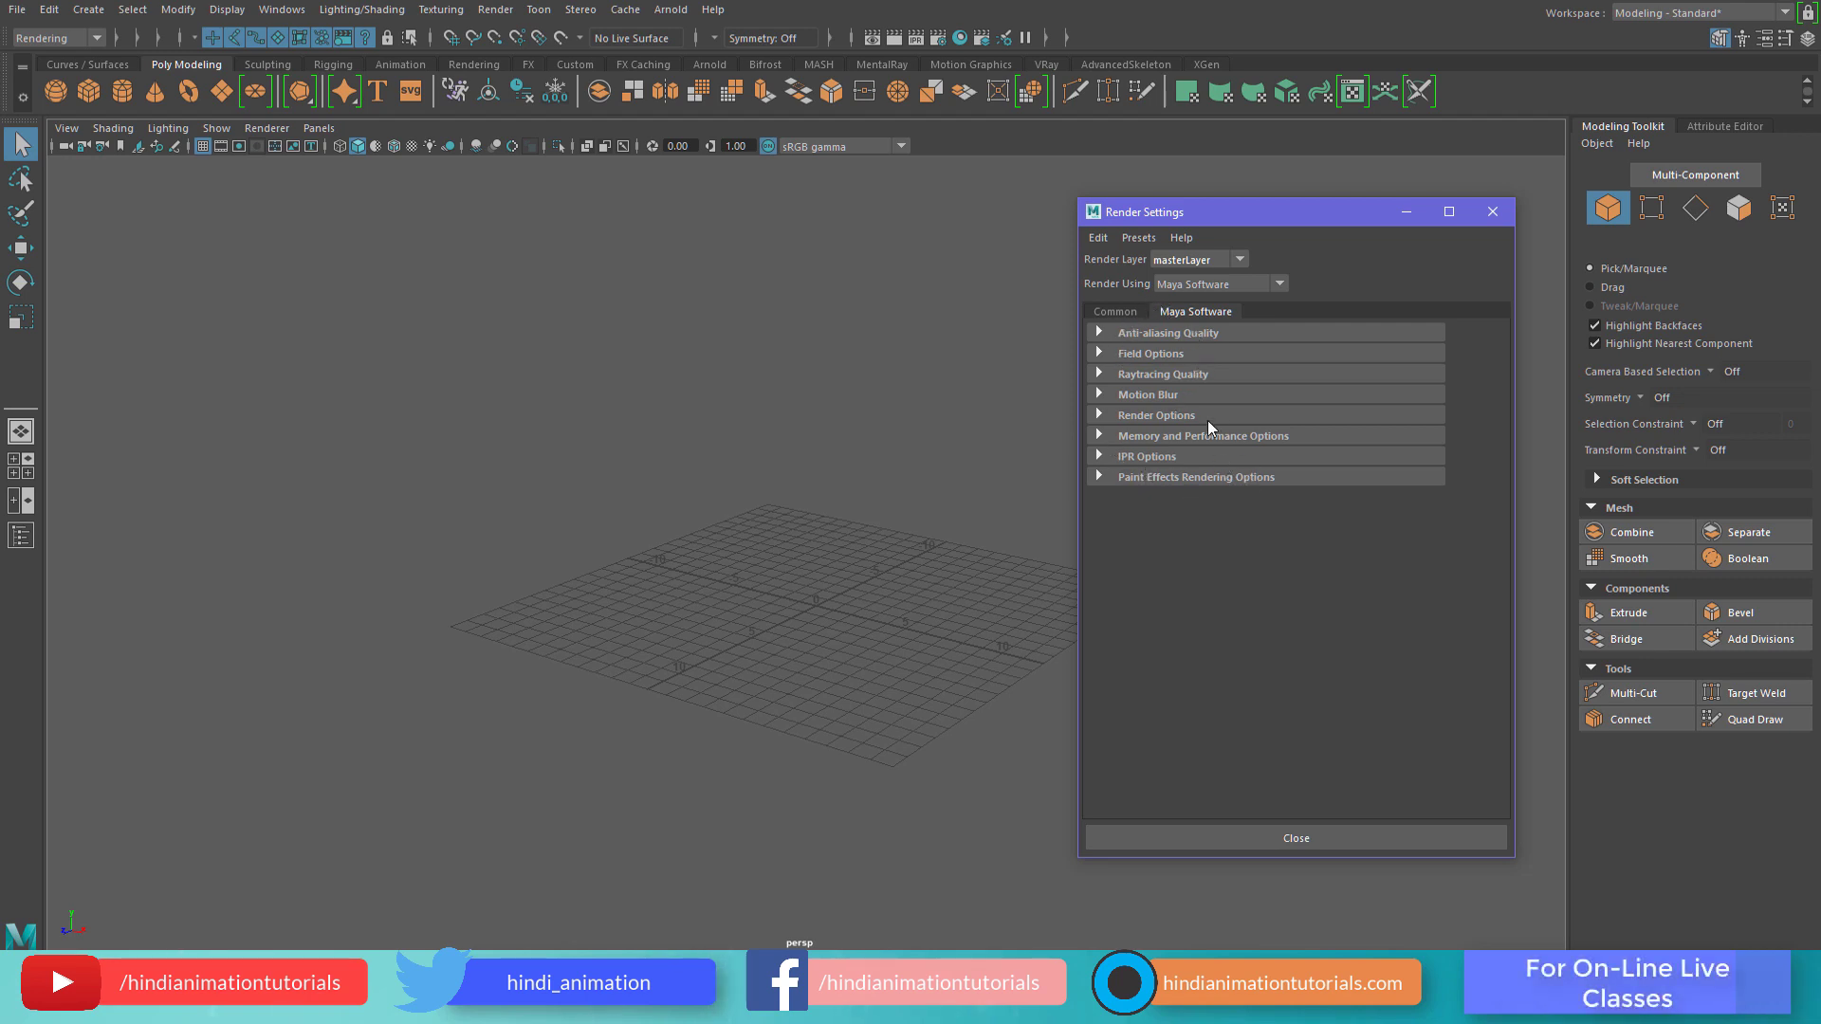
left_click(1100, 333)
- Verify Production quality anti-aliasing and raytracing on at 10, collapsing both sections
left_click(1302, 357)
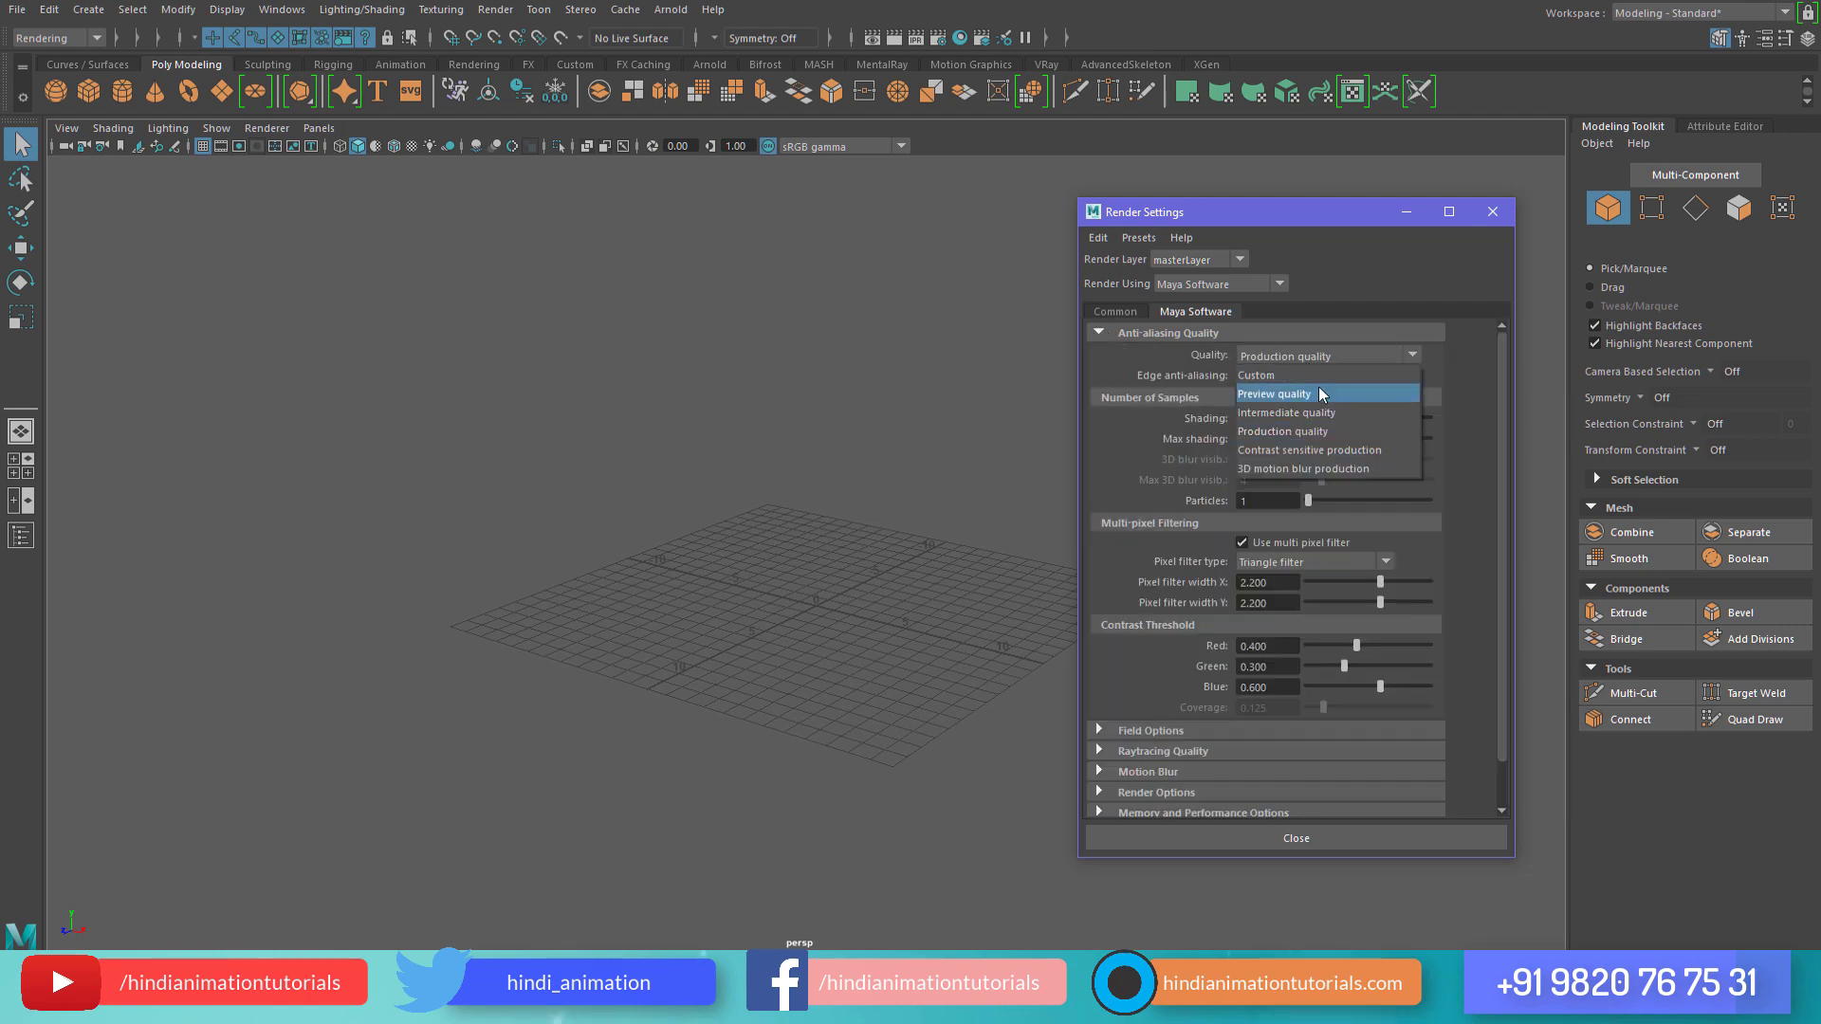
left_click(1318, 357)
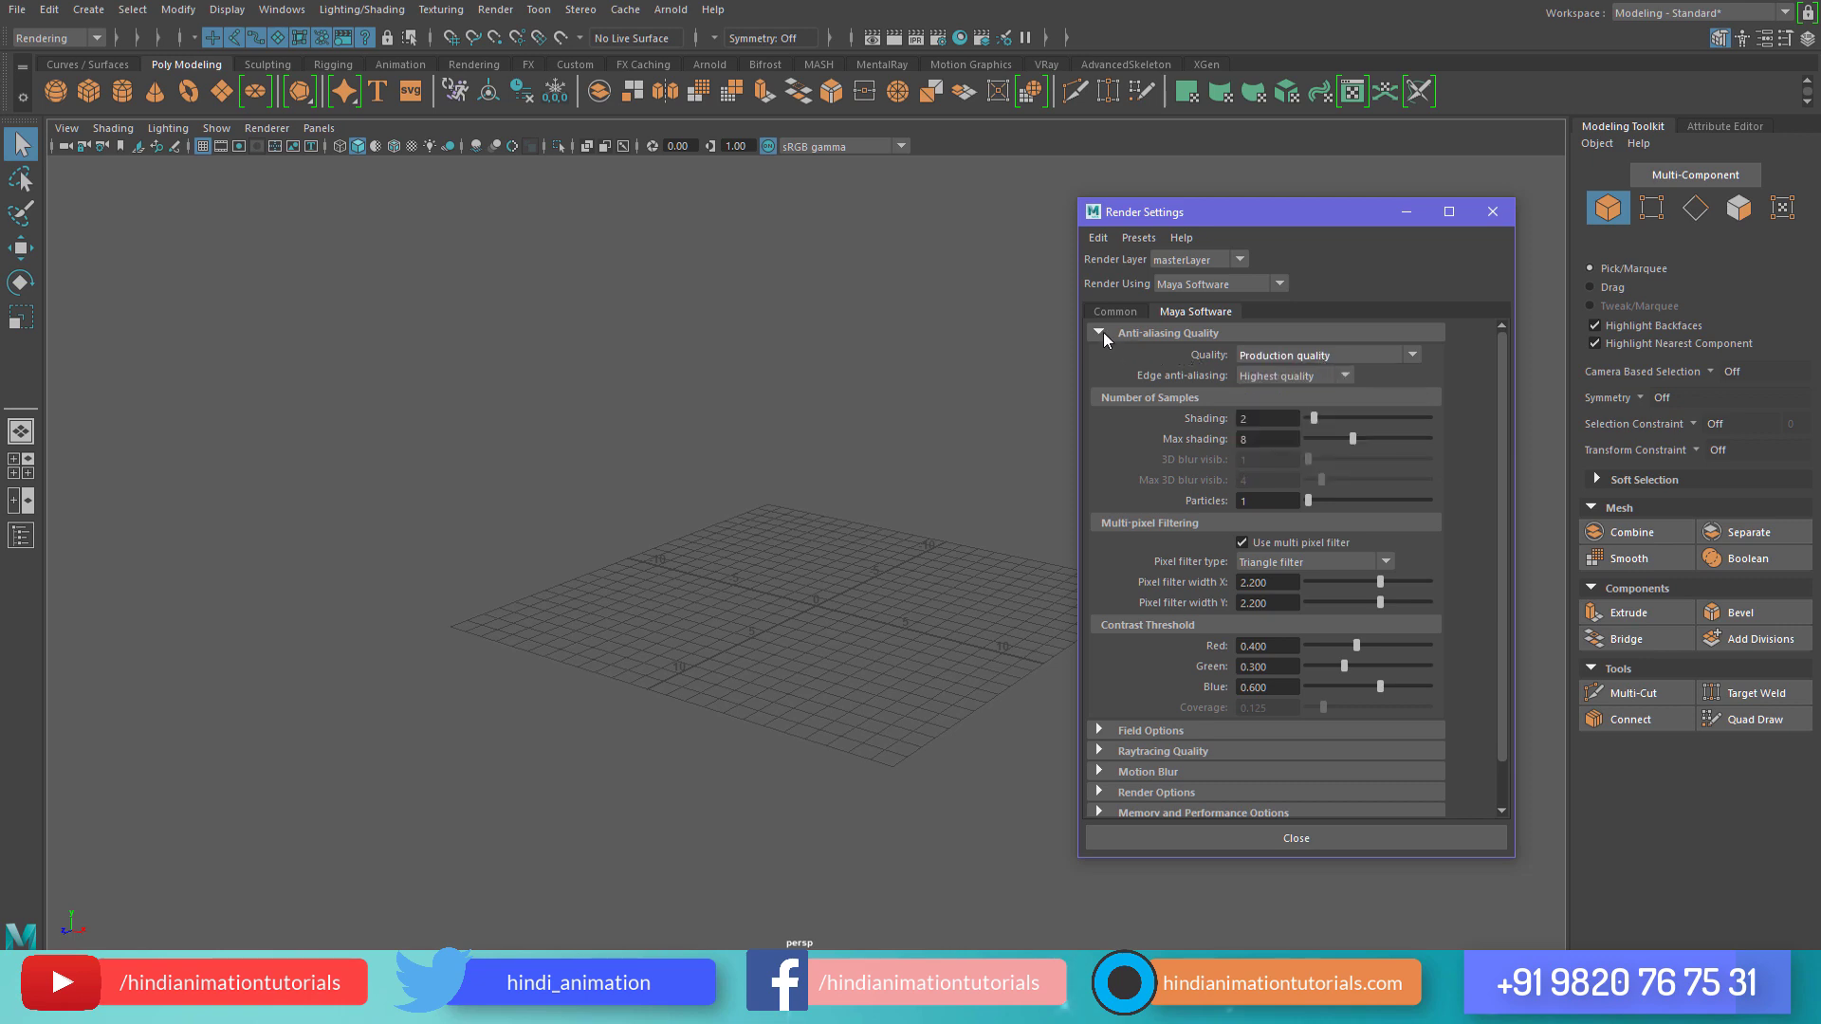
left_click(1101, 333)
left_click(1200, 375)
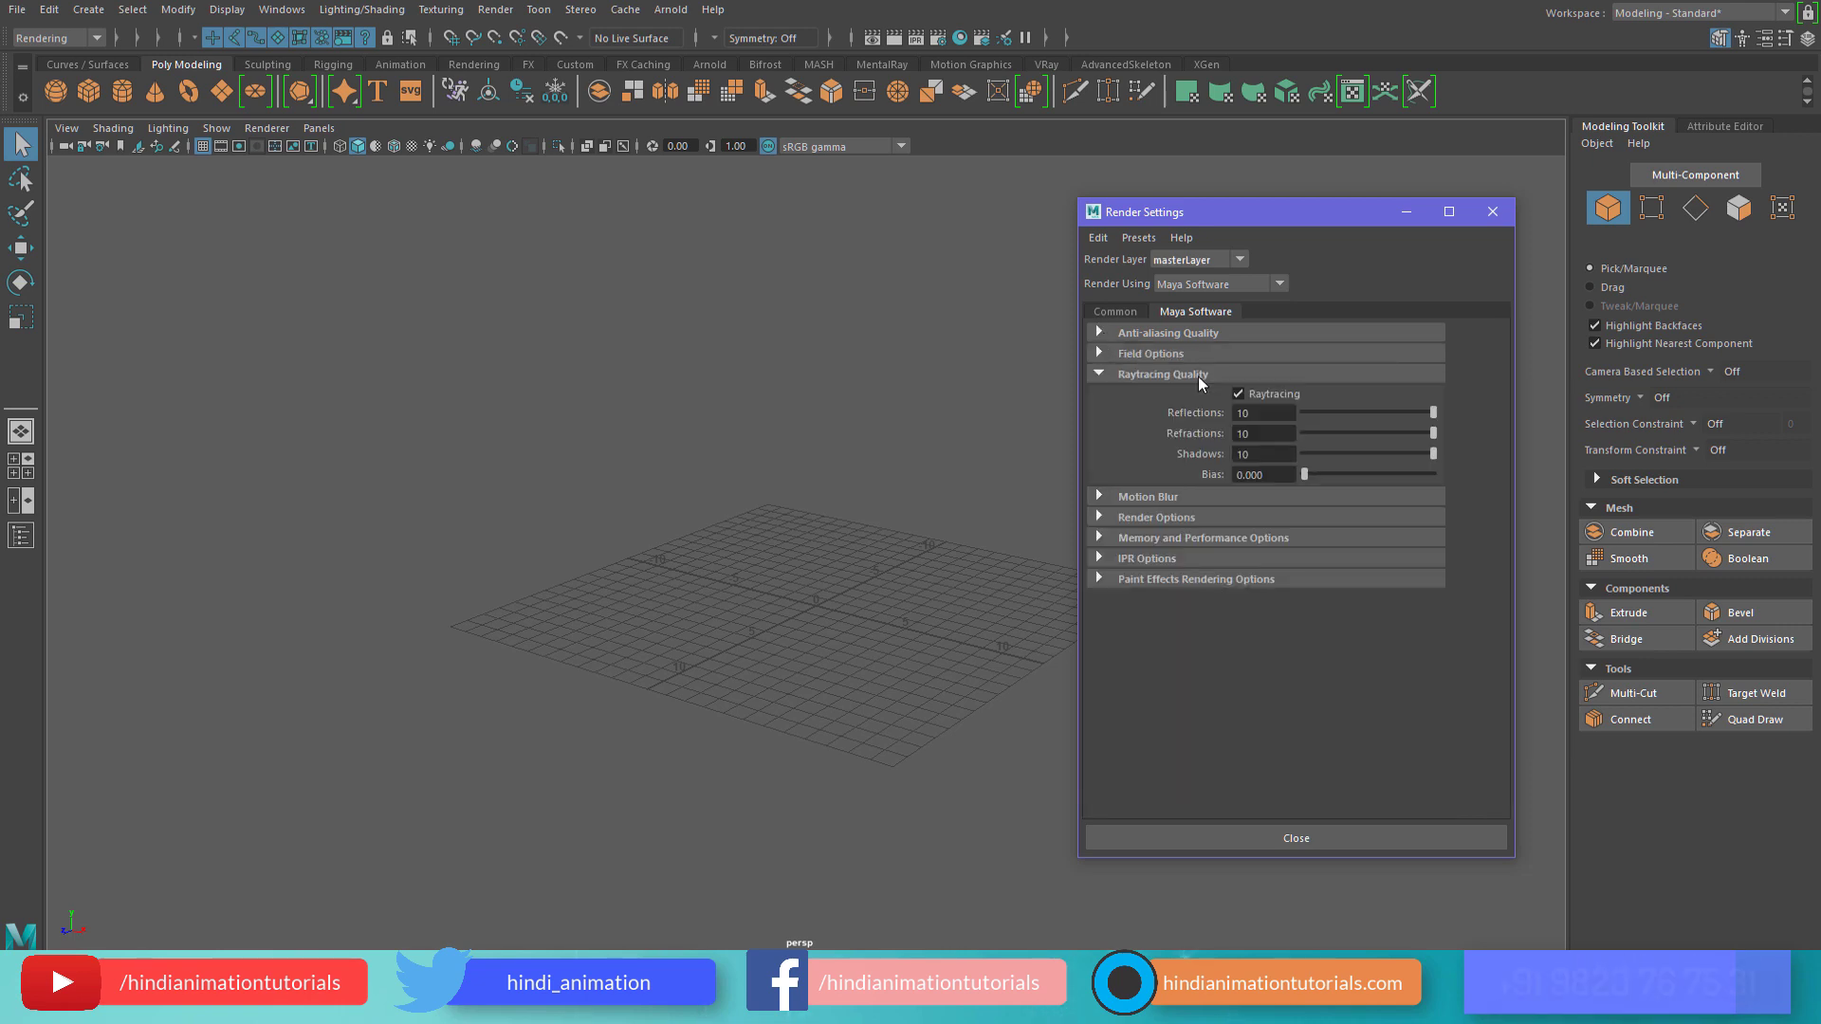
left_click(1198, 377)
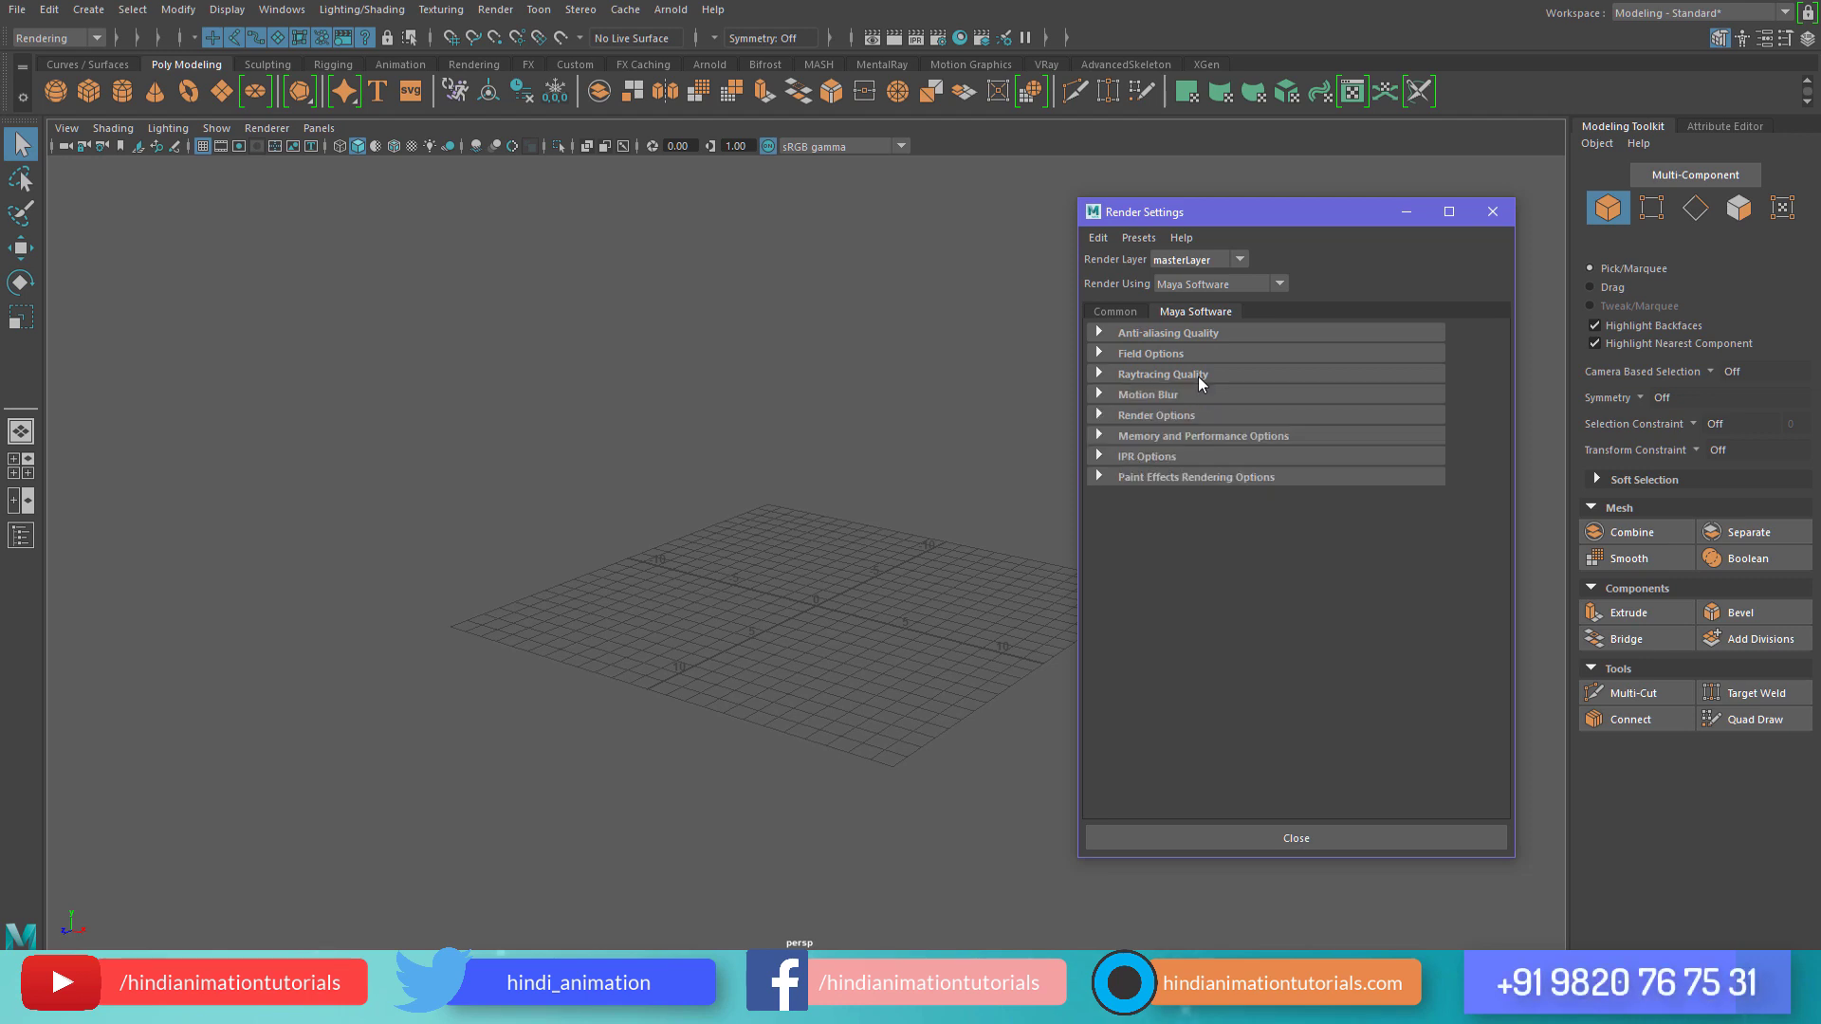